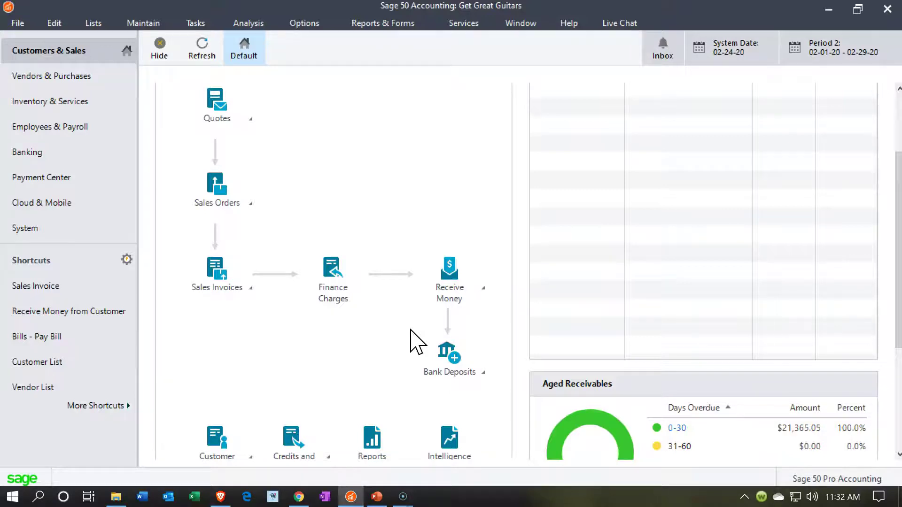
Display the standard Balance Sheet for the range Period 1 (1/1/20) to Period 1 (1/31/20) and maximize its window
left_click(467, 303)
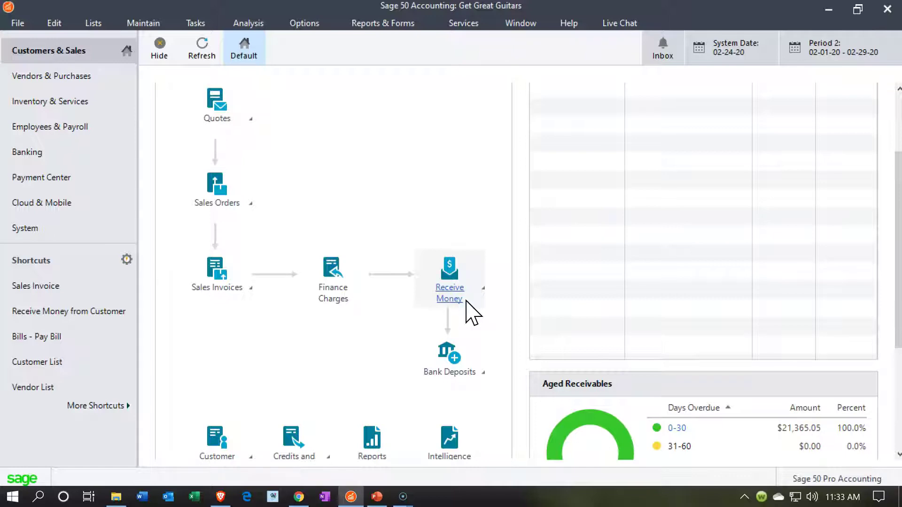
left_click(381, 25)
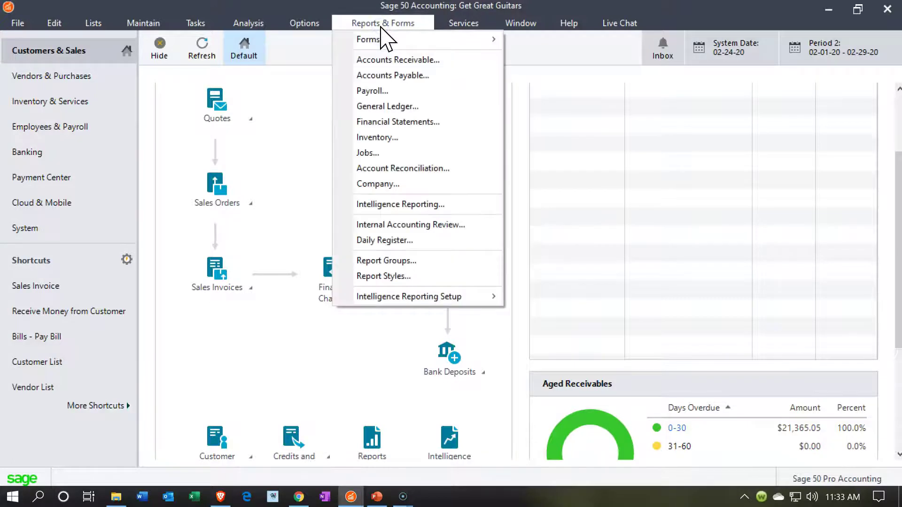
left_click(396, 122)
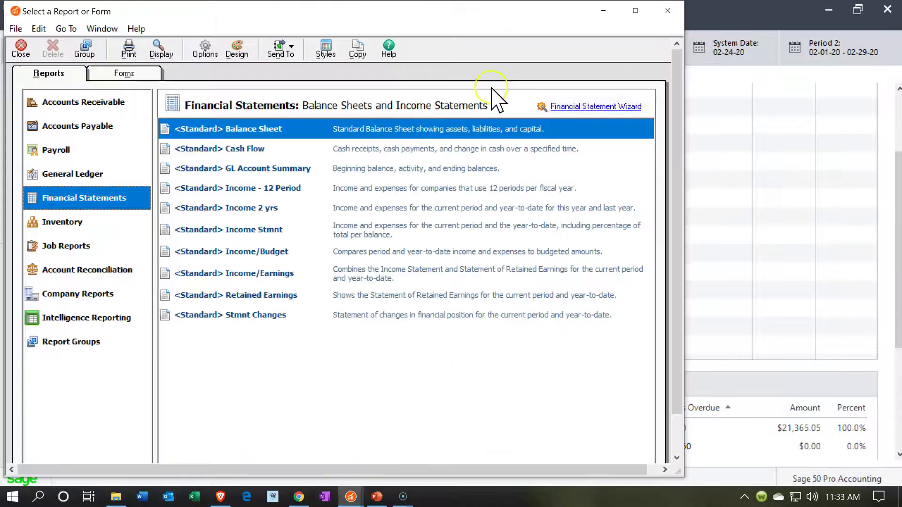
double_click(270, 131)
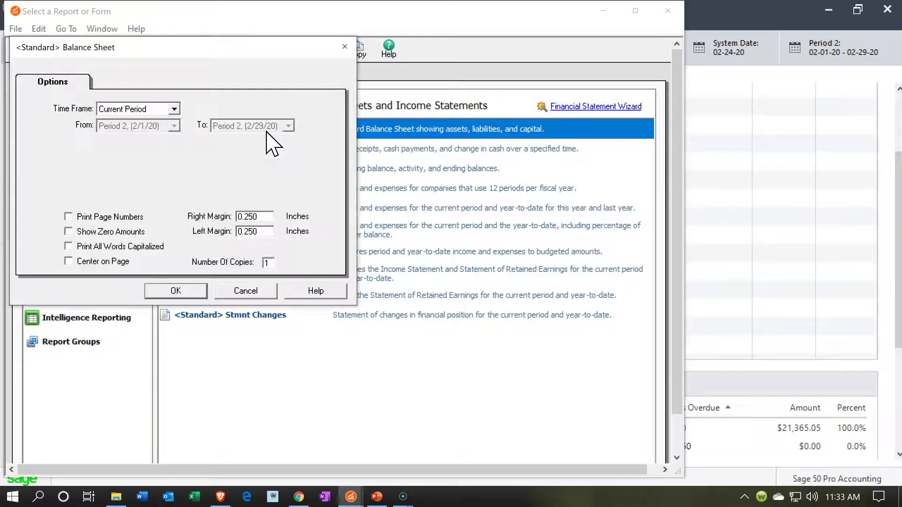
left_click(173, 109)
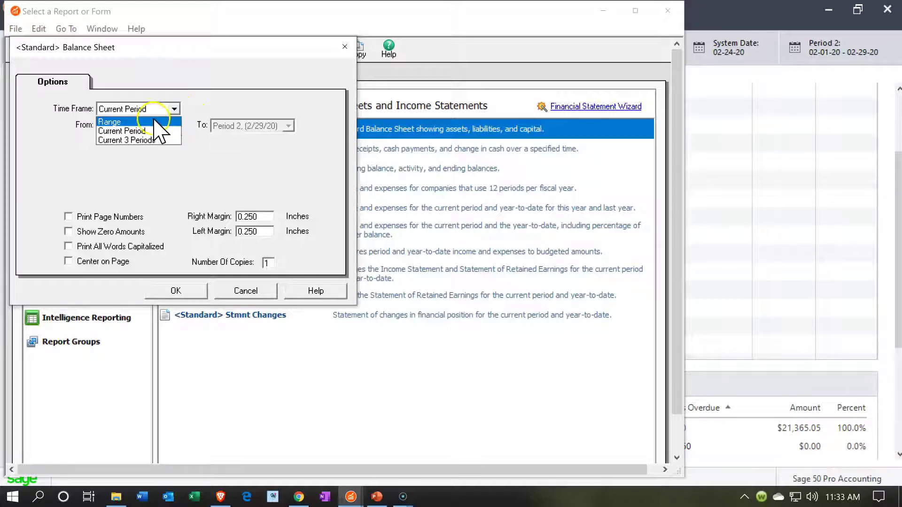
left_click(154, 121)
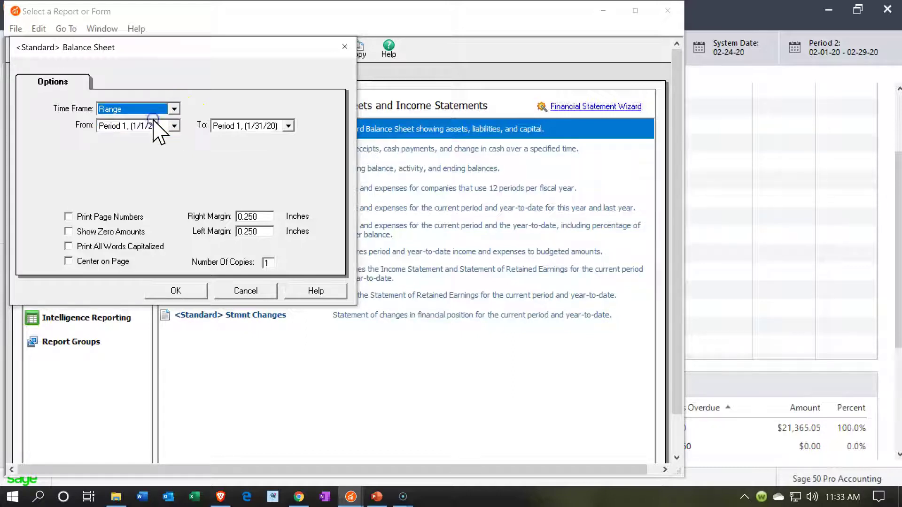
left_click(176, 291)
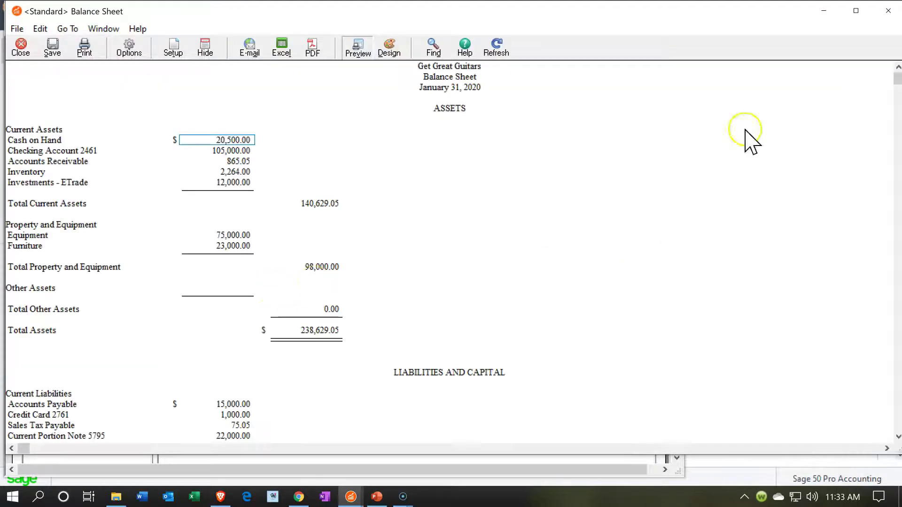
left_click(854, 11)
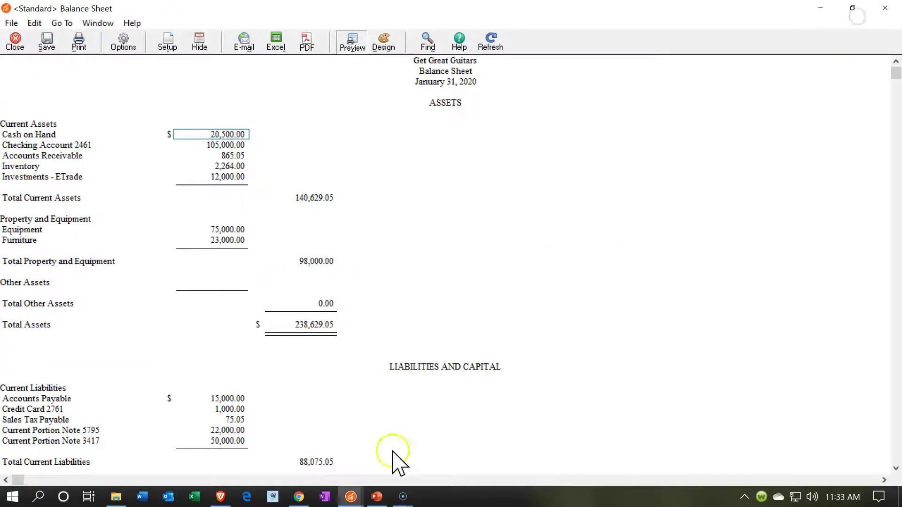
Return to the report selection list and display the standard Income/Earnings report with its time frame set to Range
mouse_move(350, 499)
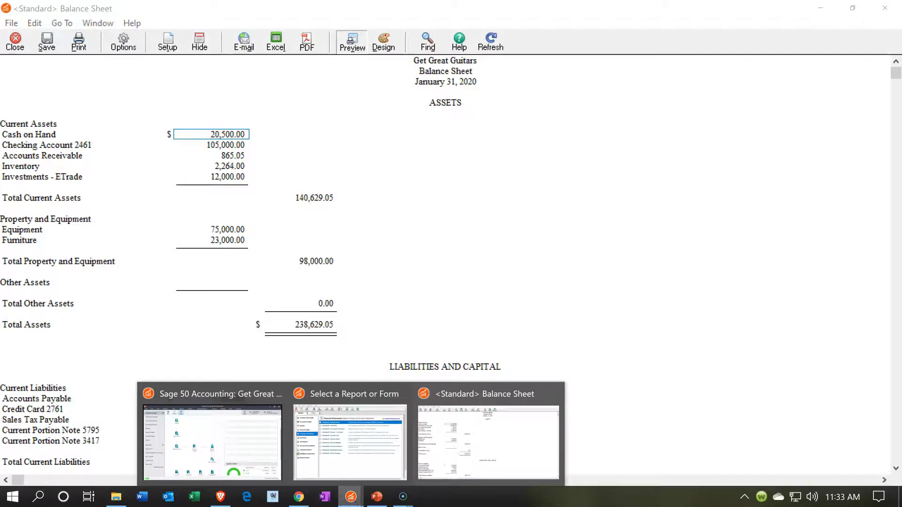
left_click(346, 458)
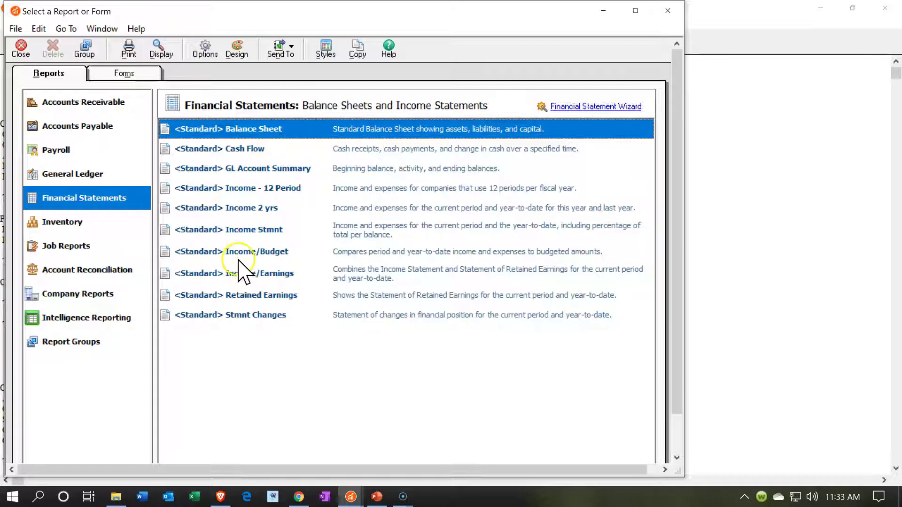
left_click(238, 277)
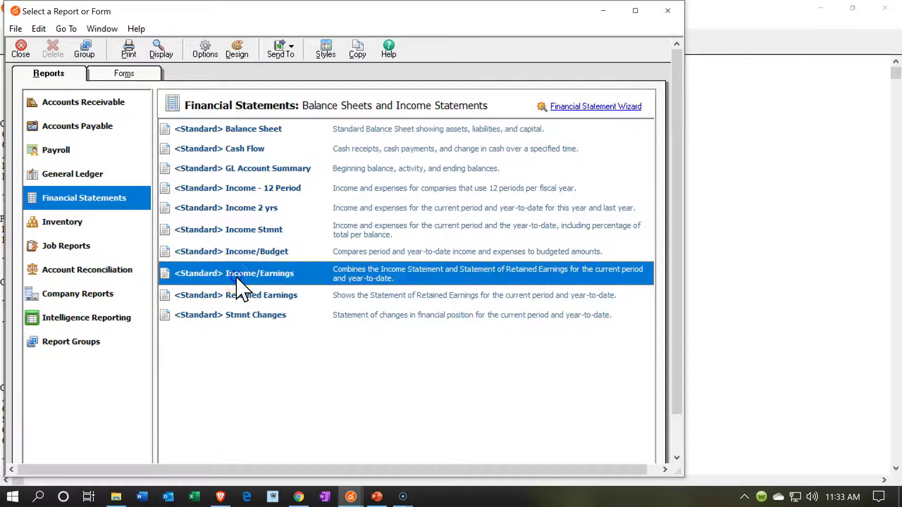
left_click(236, 277)
left_click(174, 109)
left_click(148, 121)
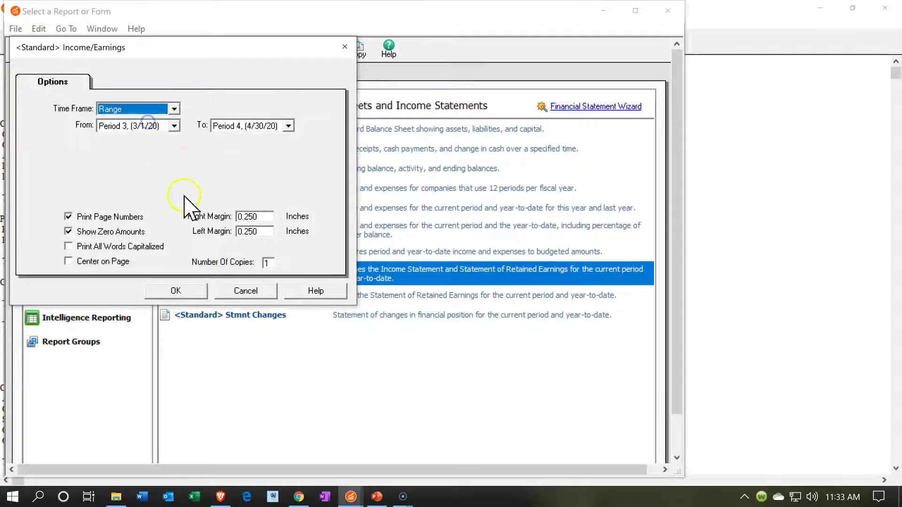
left_click(192, 289)
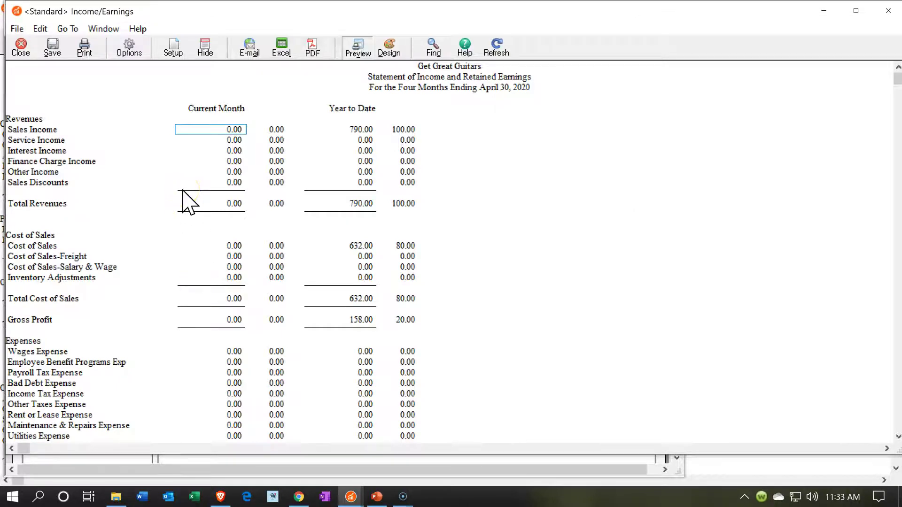
Reopen the Income/Earnings report options and set the range to start from Period 1 (1/1/20)
left_click(138, 56)
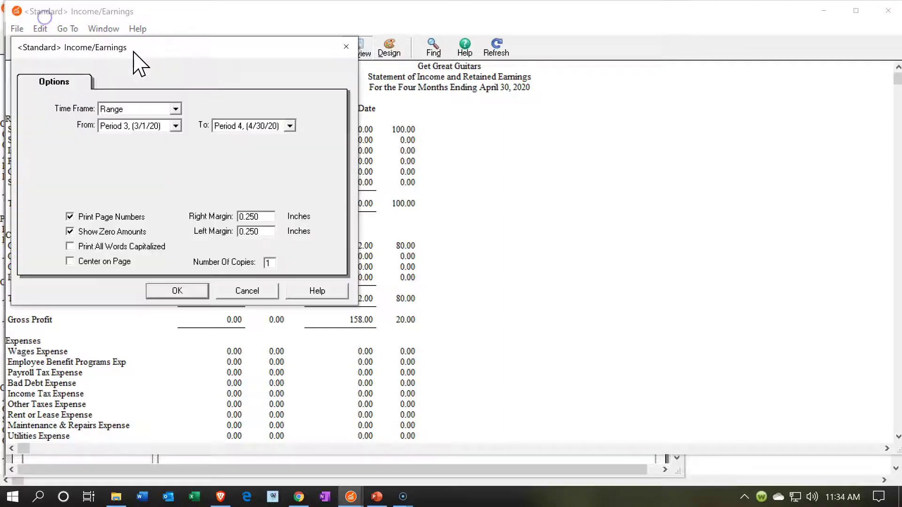
left_click(174, 110)
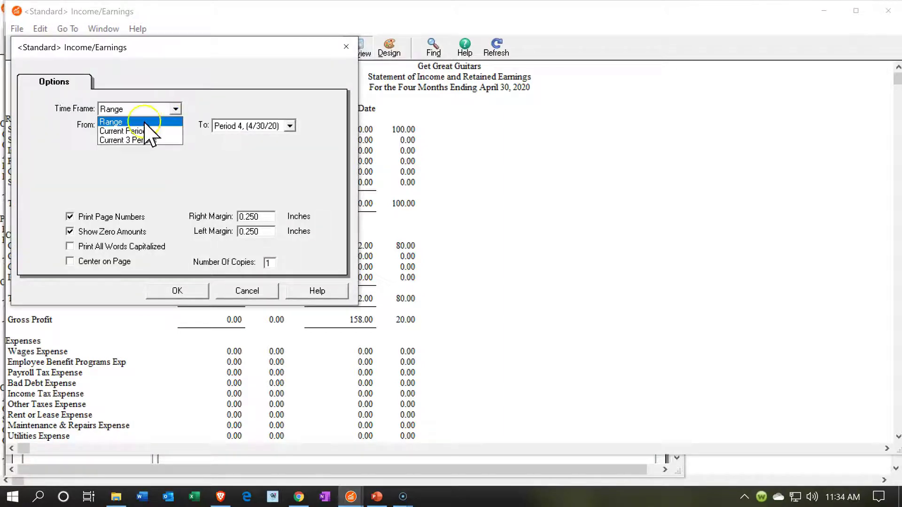
left_click(141, 122)
left_click(177, 126)
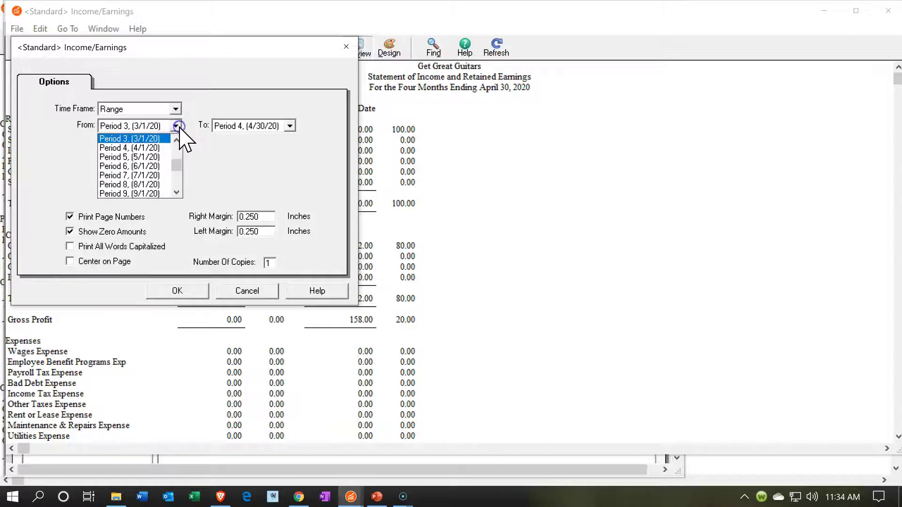
left_click(176, 139)
left_click(175, 139)
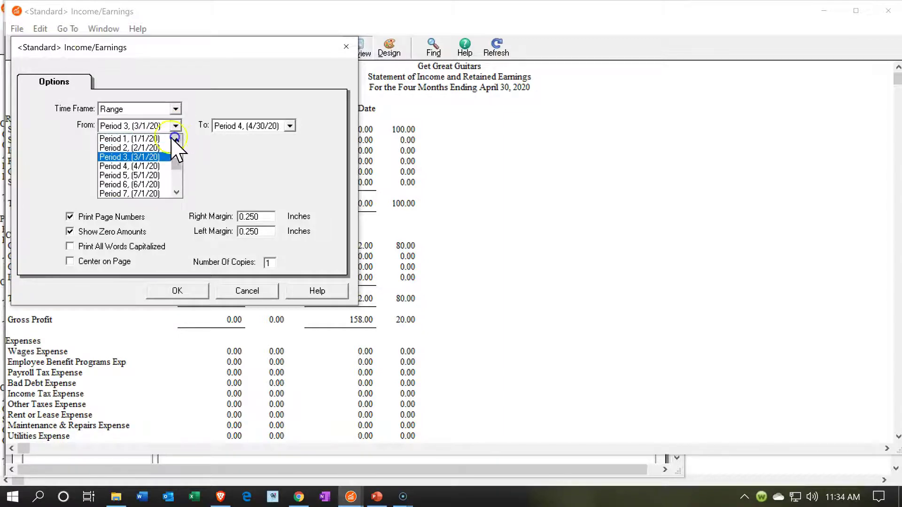
scroll(151, 148, "up", 1)
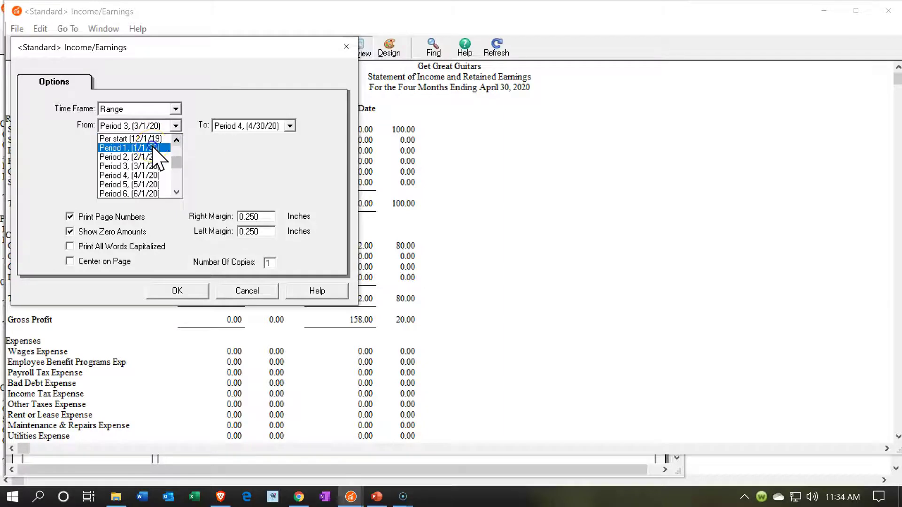
left_click(152, 149)
End the Income/Earnings range at Period 1 (1/31/20), turn off Show Zero Amounts, and regenerate the report
left_click(289, 125)
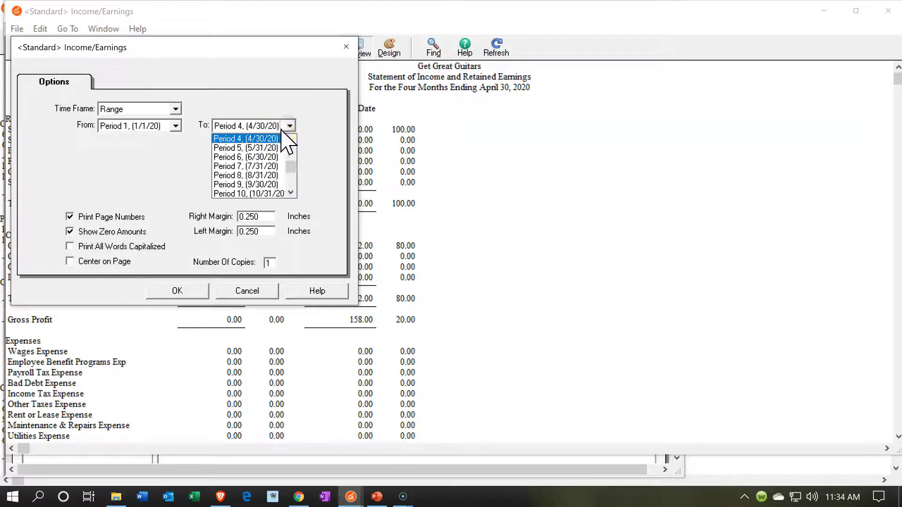
scroll(286, 150, "up", 1)
left_click(277, 139)
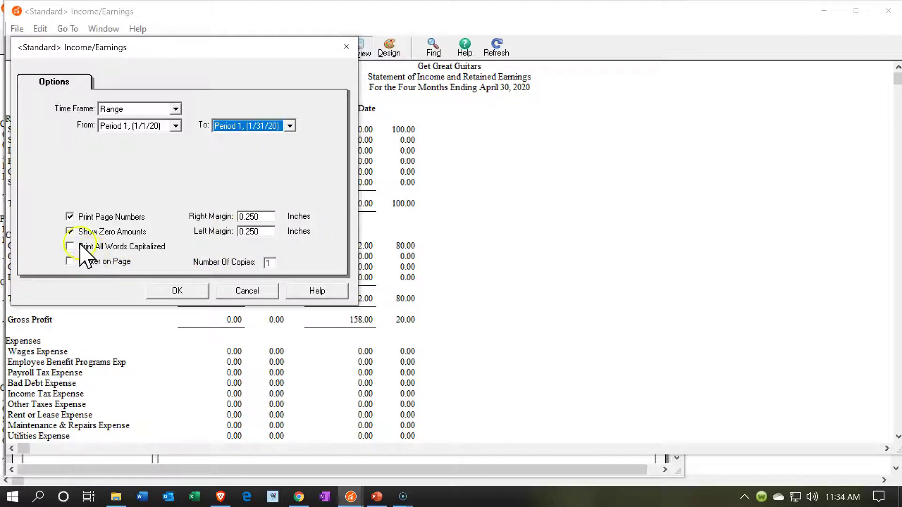
left_click(70, 232)
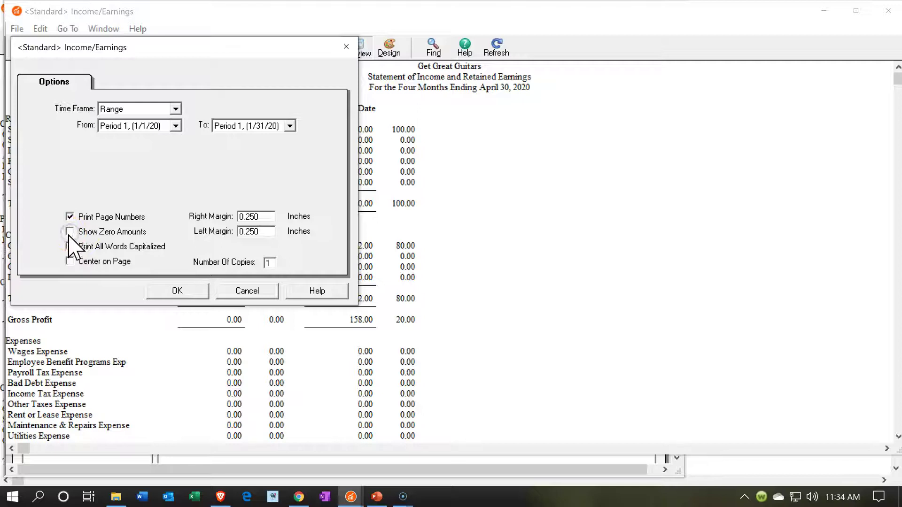
left_click(177, 291)
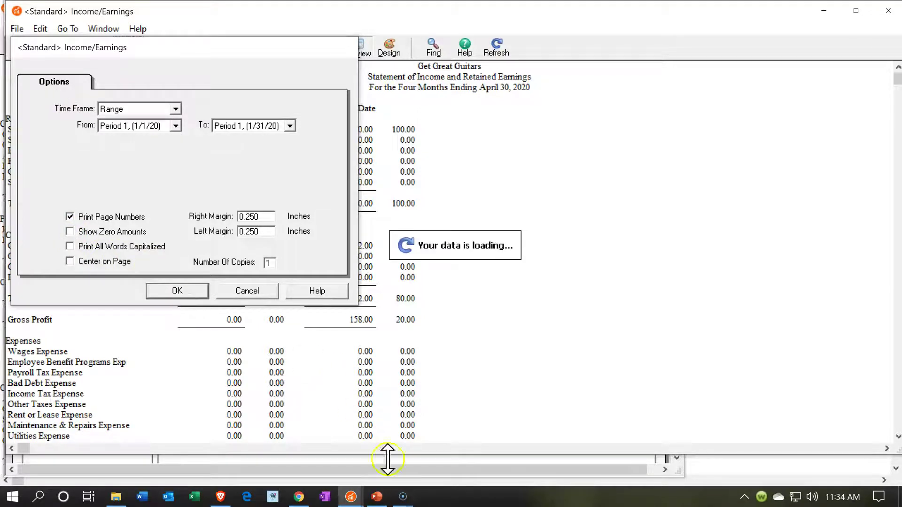
View the January Income/Earnings report and examine the asset accounts on the Balance Sheet
mouse_move(350, 494)
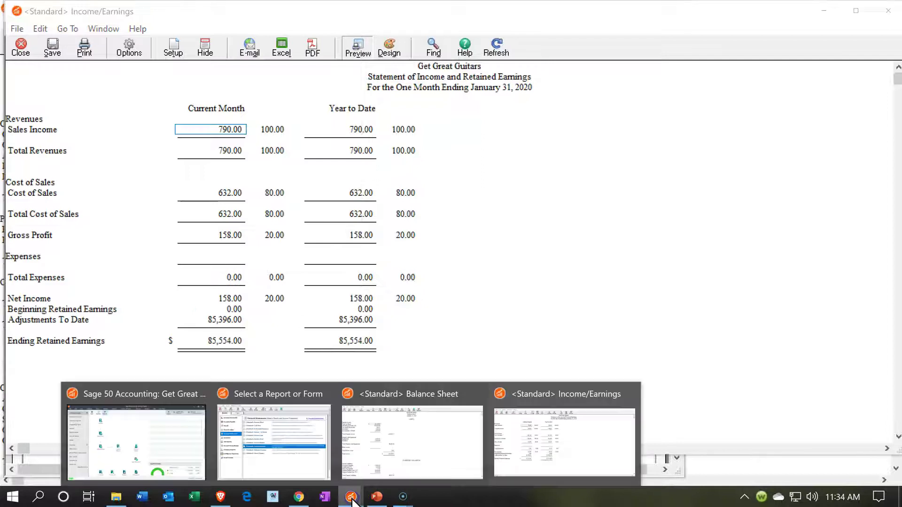
left_click(516, 456)
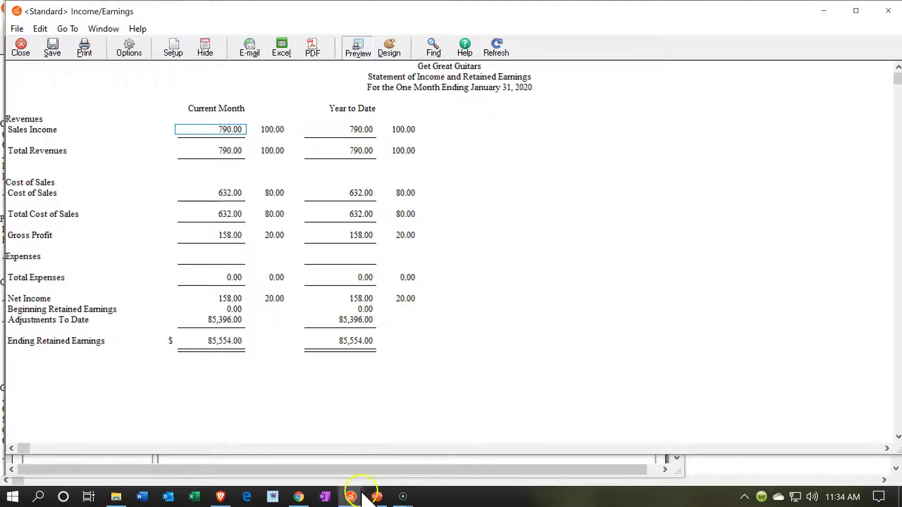
left_click(381, 442)
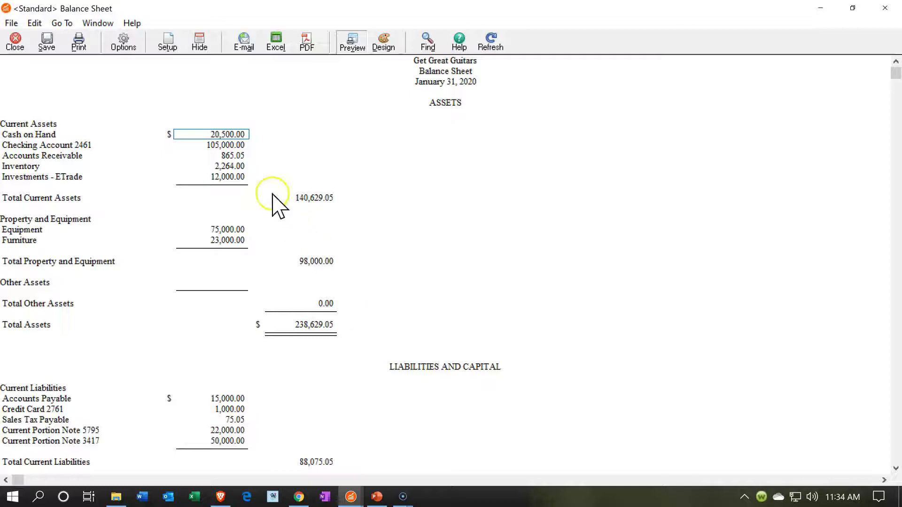
left_click(253, 137)
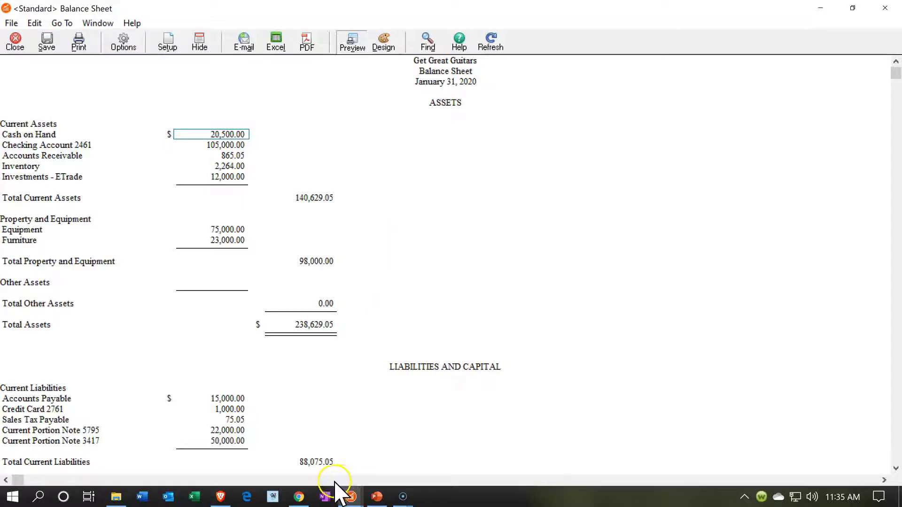
left_click(354, 499)
left_click(398, 465)
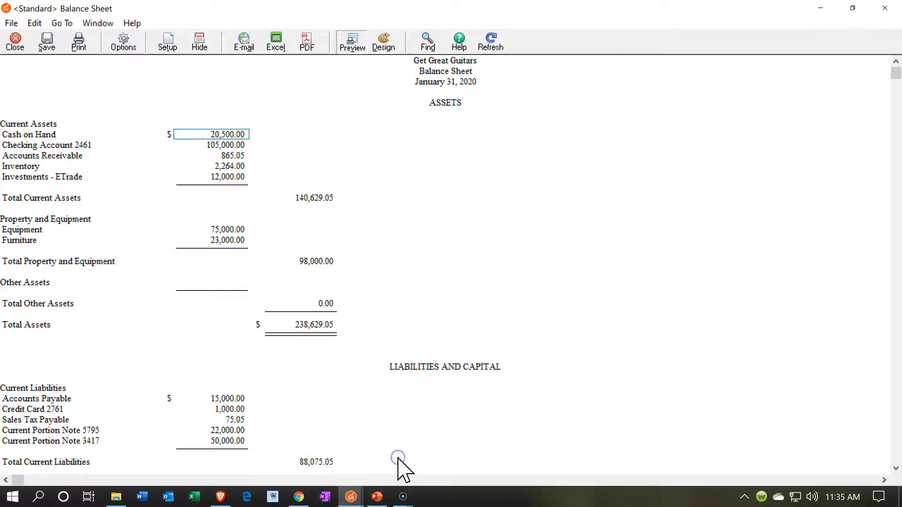
Bring the January Income/Earnings report to the front and maximize its window
left_click(353, 498)
left_click(528, 450)
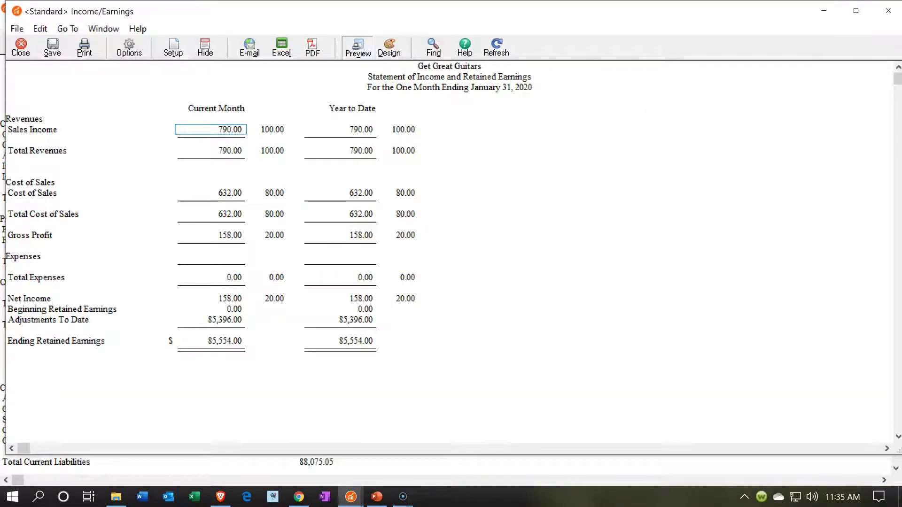
left_click(856, 10)
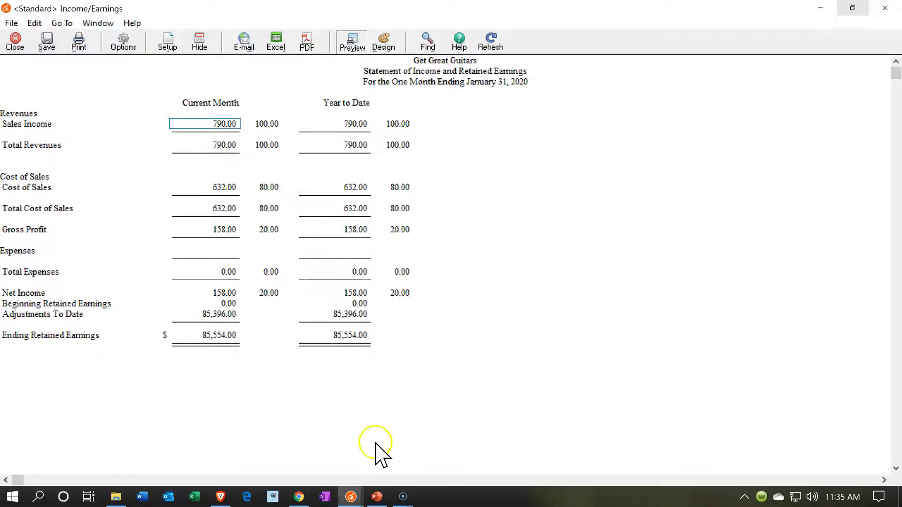
Examine the liabilities section of the January Balance Sheet and compare it with the Income/Earnings report
left_click(351, 498)
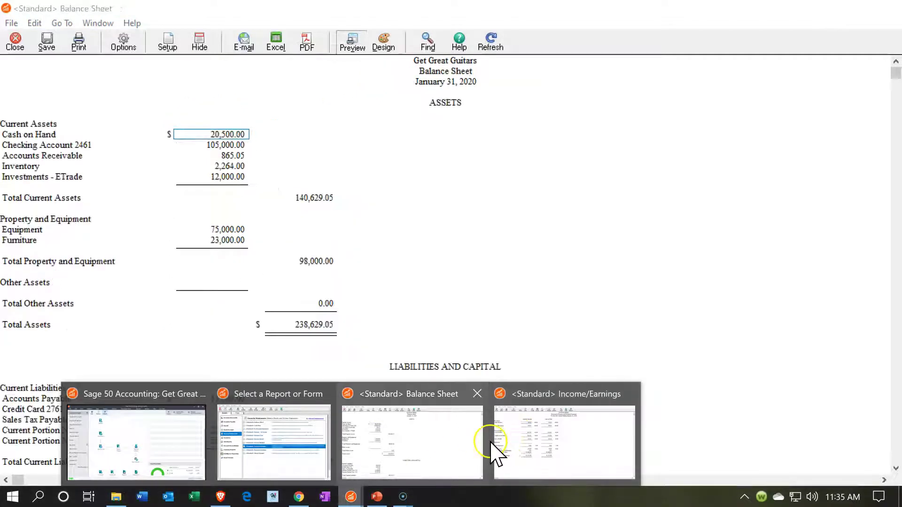
left_click(435, 446)
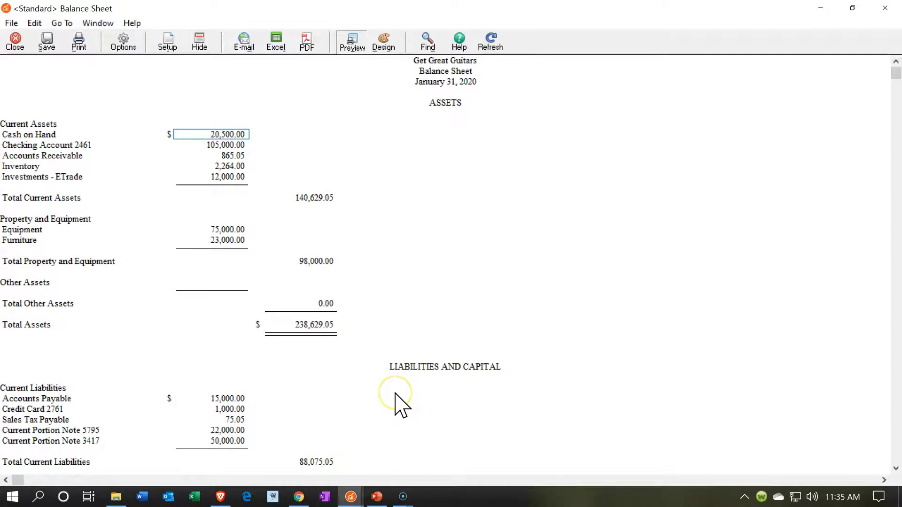
scroll(396, 402, "down", 1)
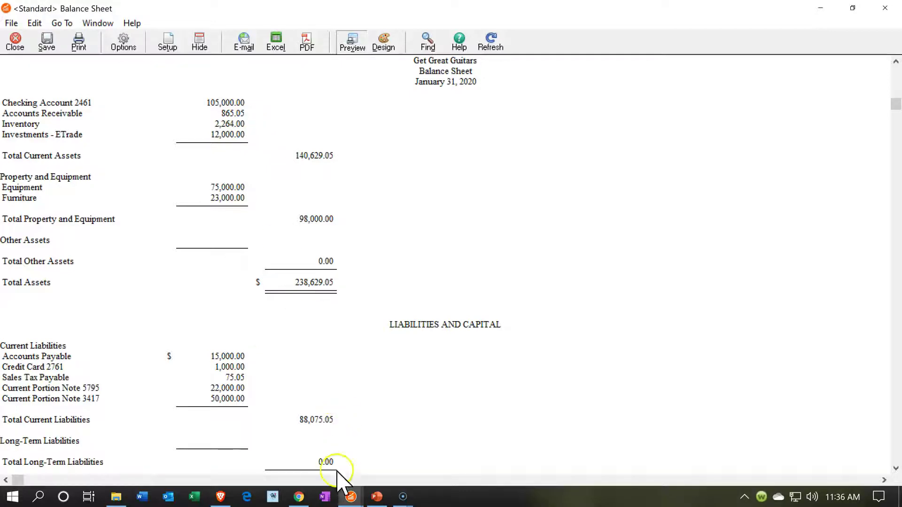
mouse_move(357, 498)
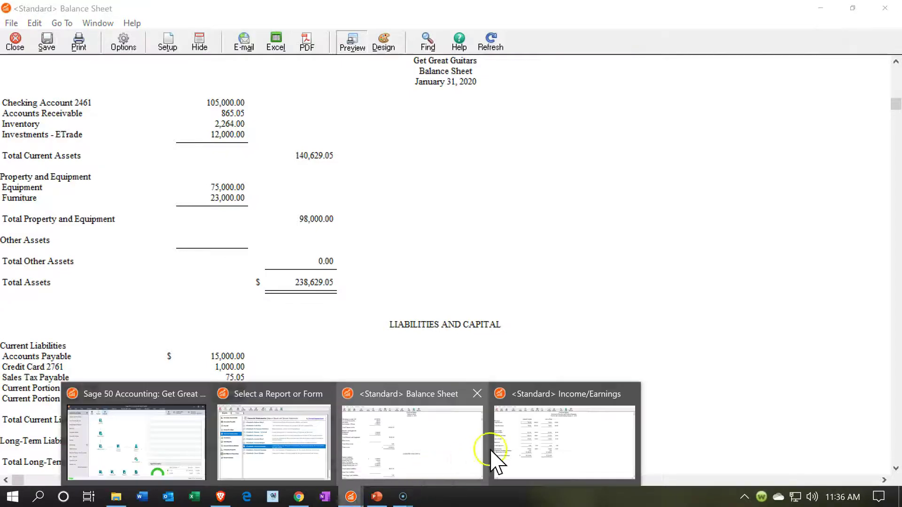
left_click(518, 451)
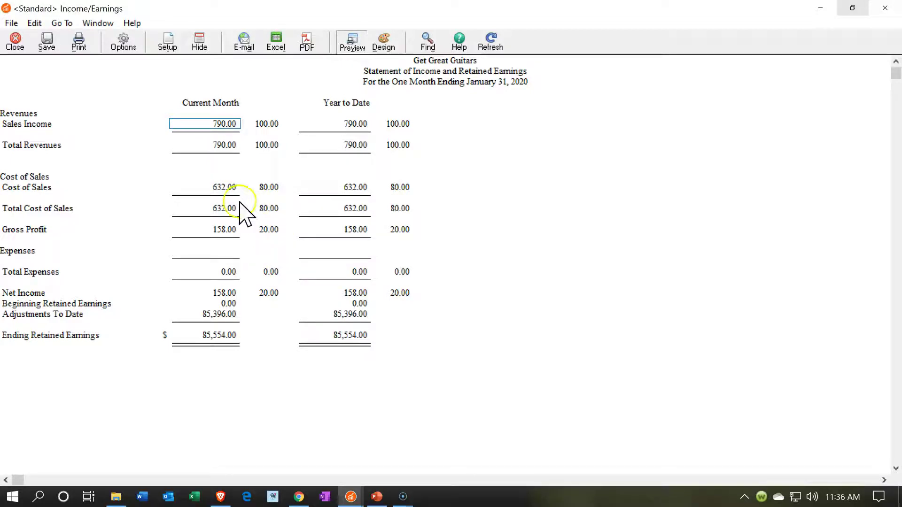
Return to the Customers & Sales overview and open a new Receive Money from Customer receipt in a maximized window
left_click(352, 498)
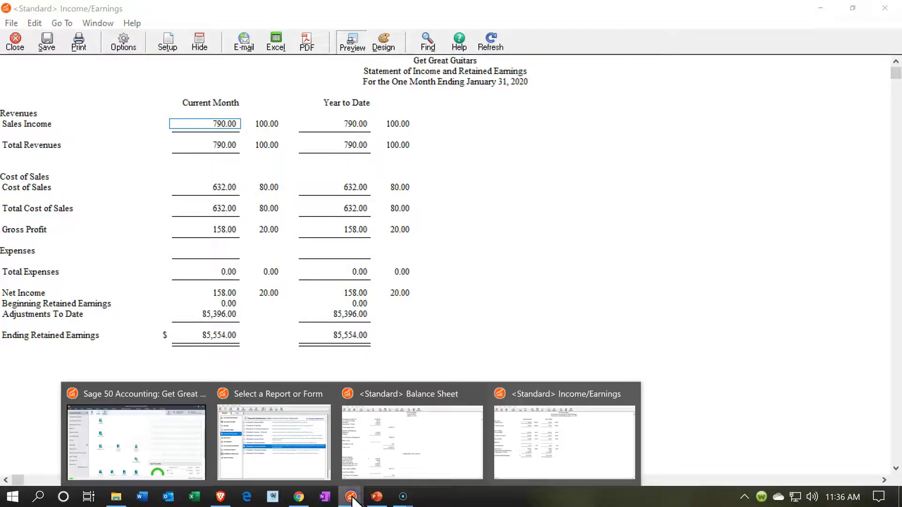
left_click(186, 456)
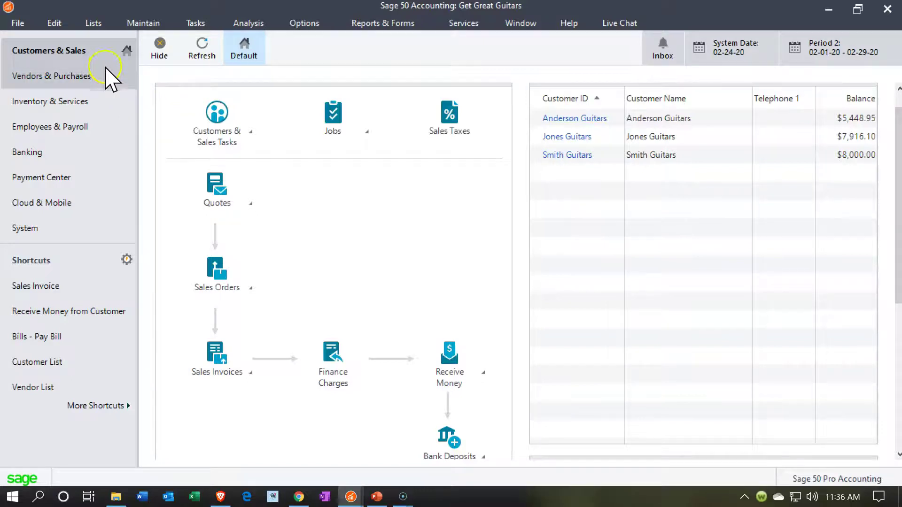
scroll(221, 282, "down", 3)
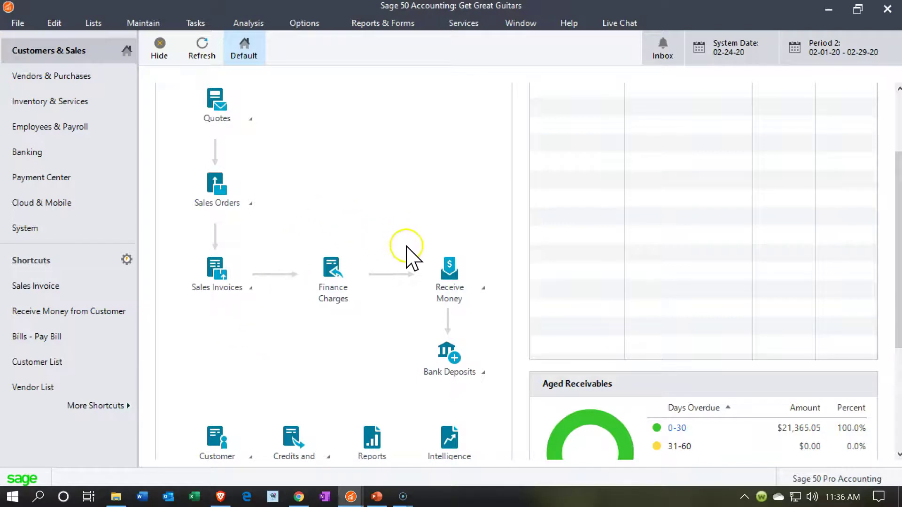
left_click(477, 295)
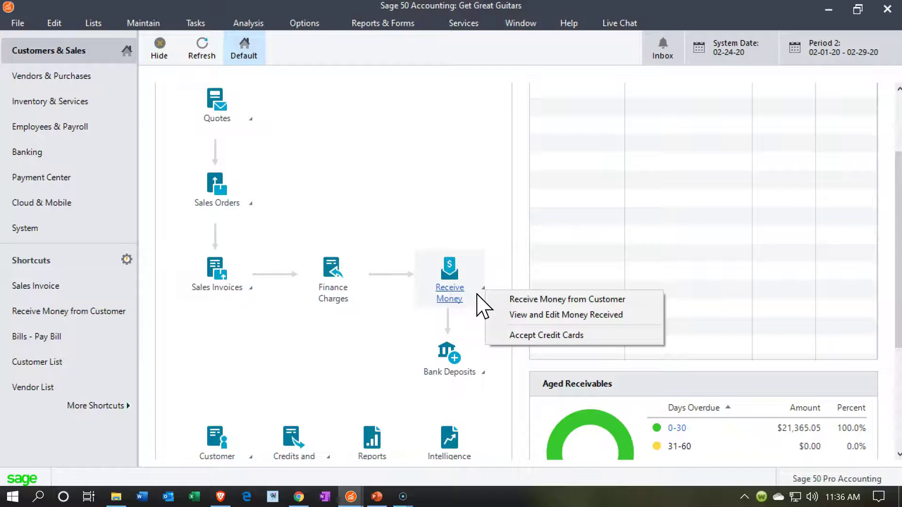
left_click(505, 301)
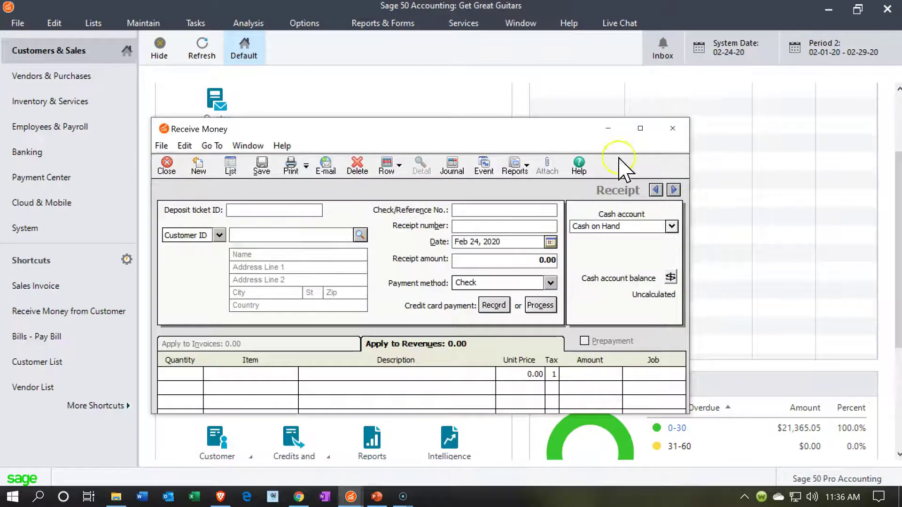
left_click(635, 126)
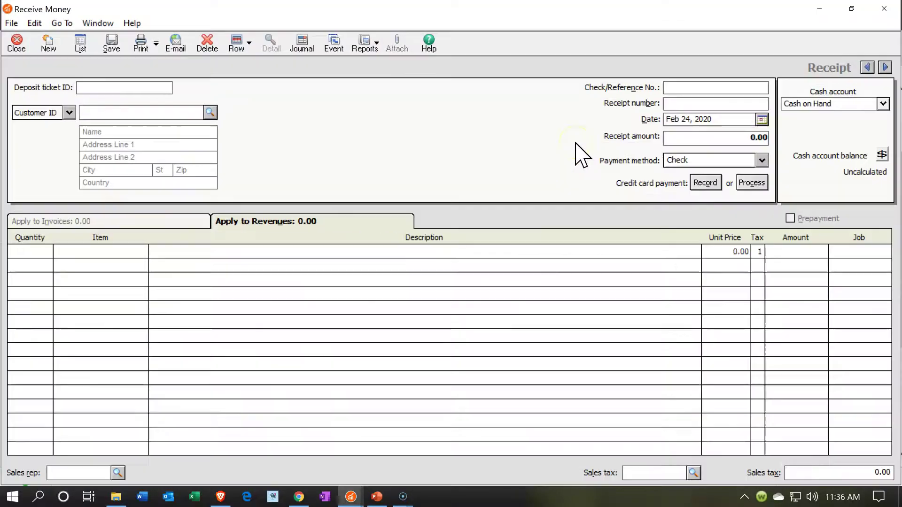
Set the receipt's deposit ticket ID to 006 and open a maximized new customer record from the customer lookup
type("006")
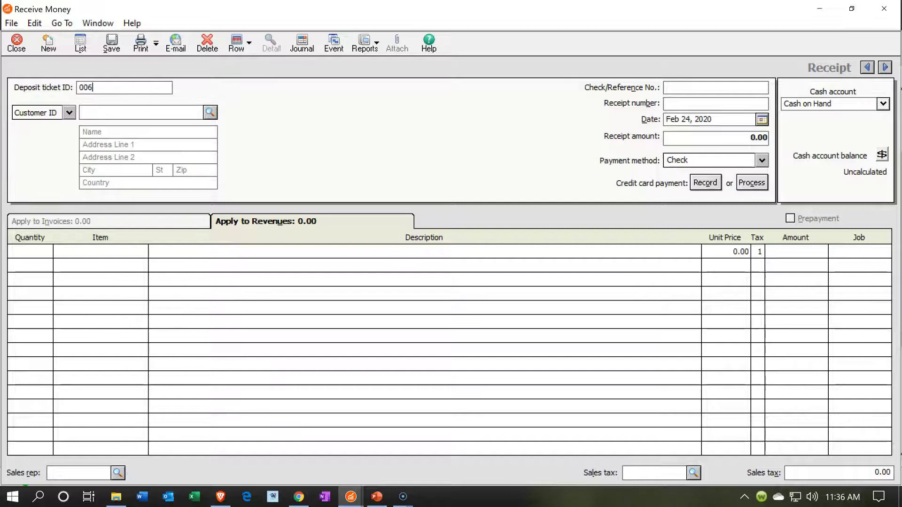
key("Tab")
key("Tab")
type("St")
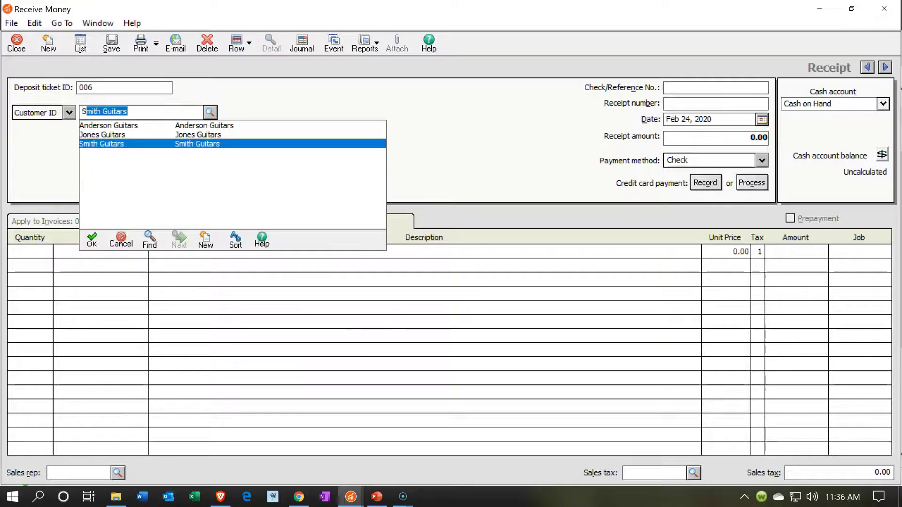
key("BackSpace")
key("BackSpace")
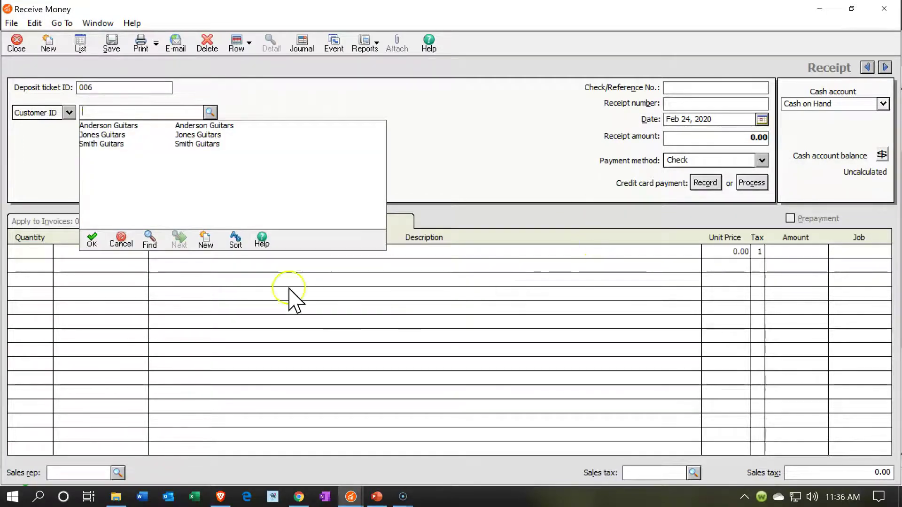
left_click(205, 241)
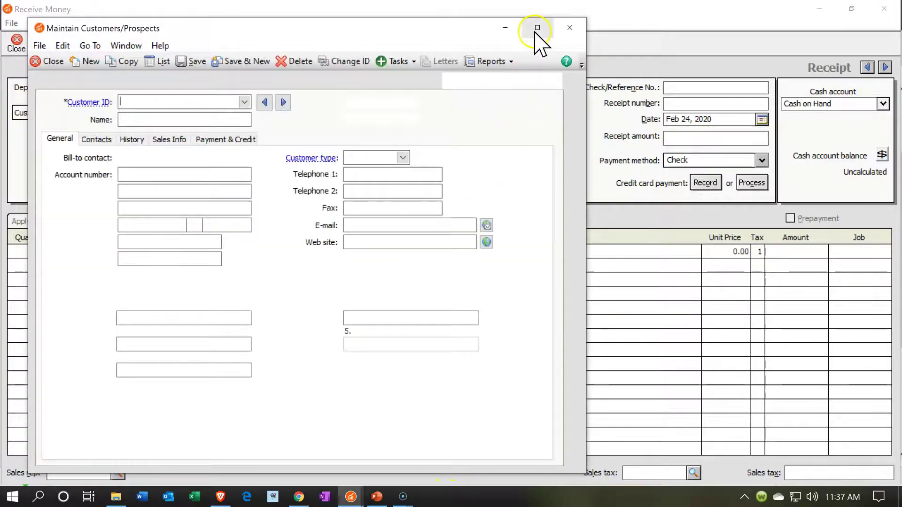
left_click(537, 29)
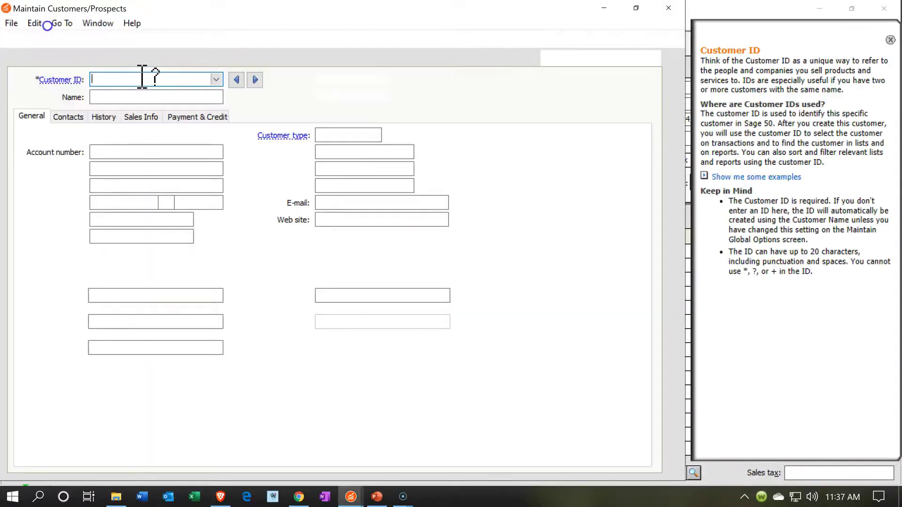
Enter String Music as the new customer's ID and copy that text
type("String ")
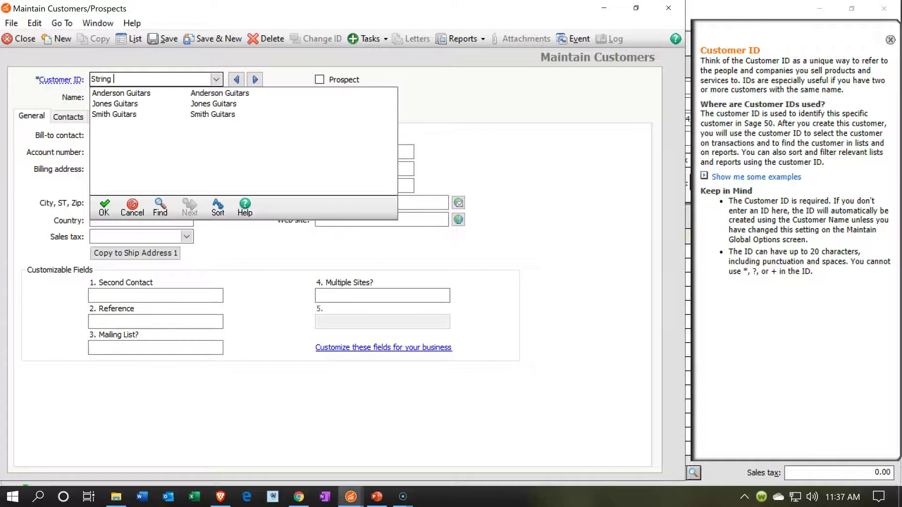
type("Music")
key("shift+Left")
key("shift+Left")
key("shift+Left")
key("shift+Left")
key("shift+Left")
key("shift+Left")
key("shift+Left")
key("shift+Left")
key("shift+Left")
key("shift+Left")
key("shift+Left")
key("ctrl+c")
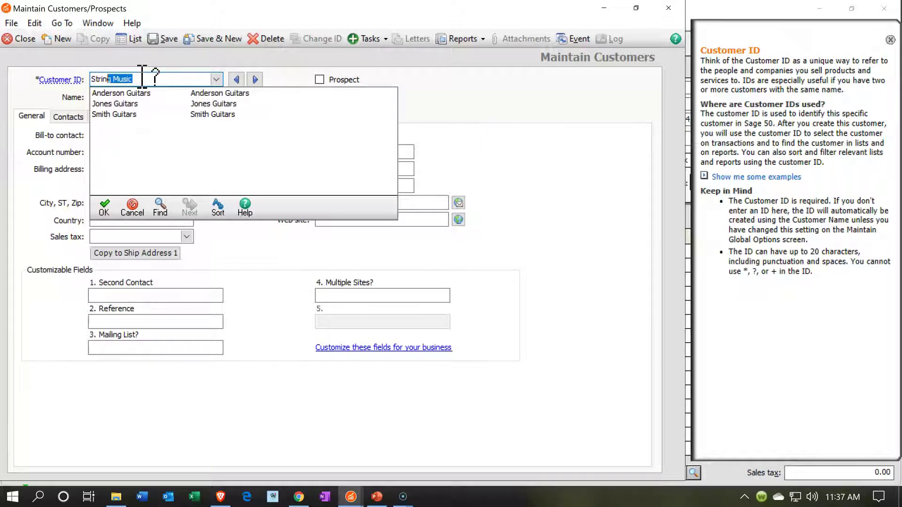
key("Escape")
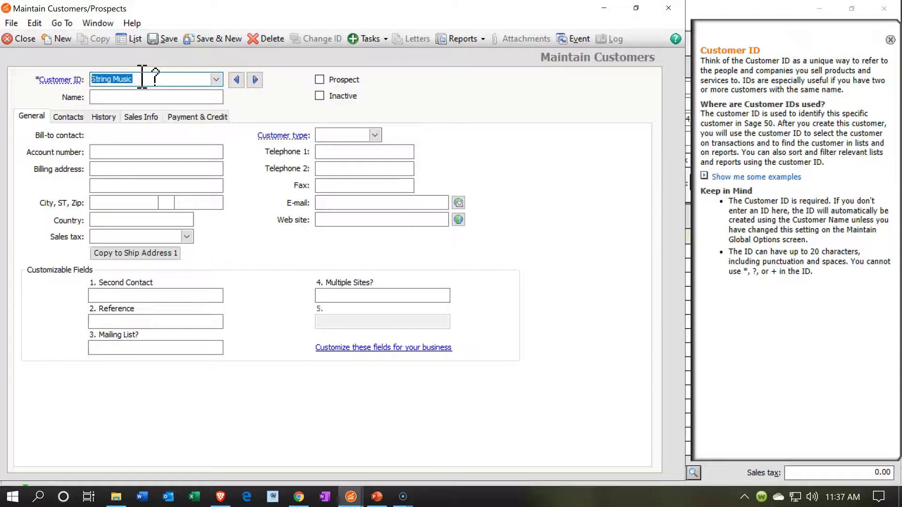
Use the copied text String Music as the customer's name and save the record
left_click(142, 75)
key("Tab")
left_click(118, 101)
key("ctrl+v")
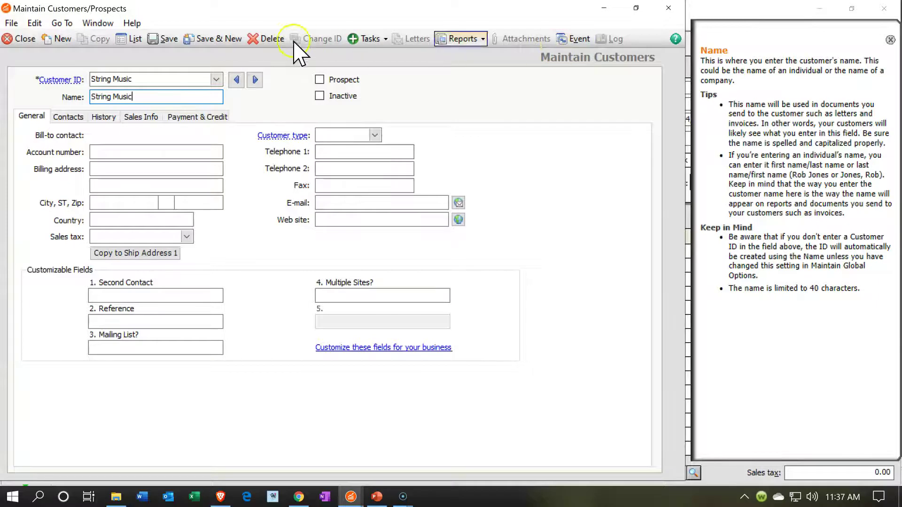
left_click(155, 44)
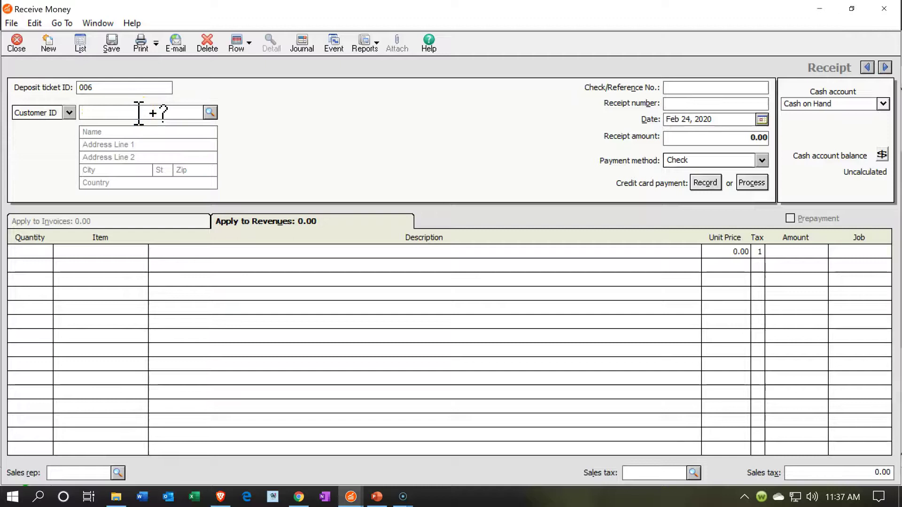
Assign the receipt to String Music with check/reference number 424, receipt number 006 and date Jan 14, 2020
type("string Music")
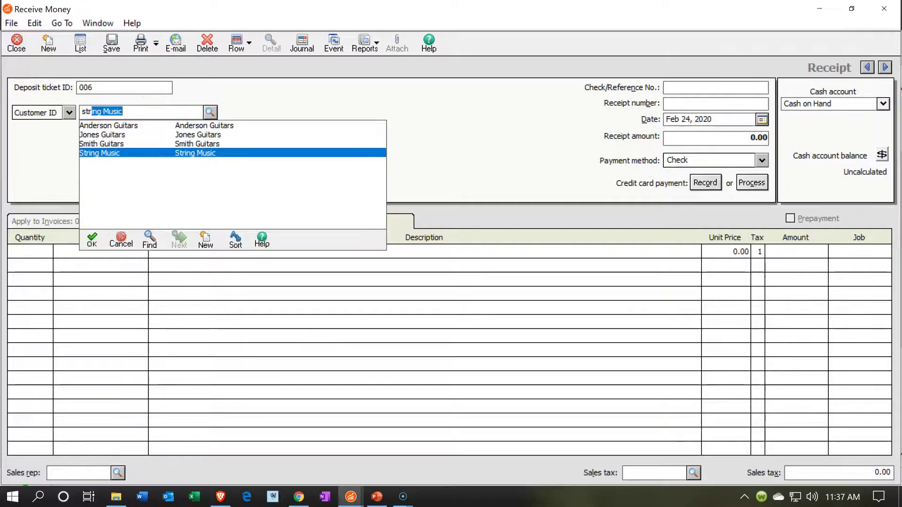
key("Tab")
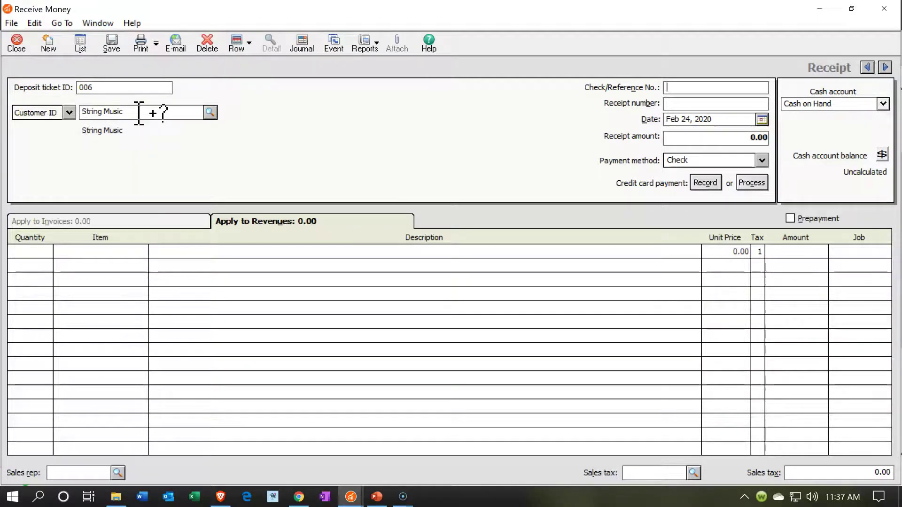
type("424")
key("Tab")
type("006")
key("Tab")
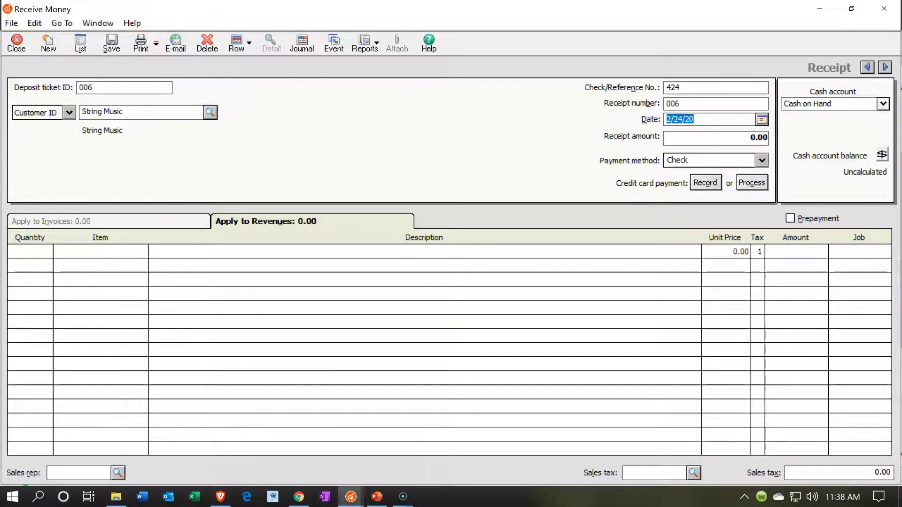
type("0")
key("Tab")
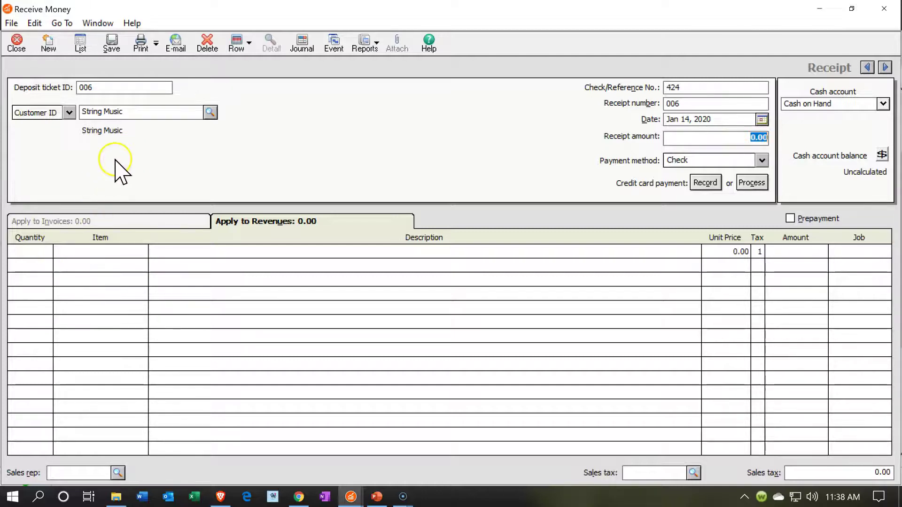
Add a line applied to revenues for quantity 1 of item ESH (Epiphone Semi-Hollowbody), accepting its default description, price and tax type
left_click(94, 220)
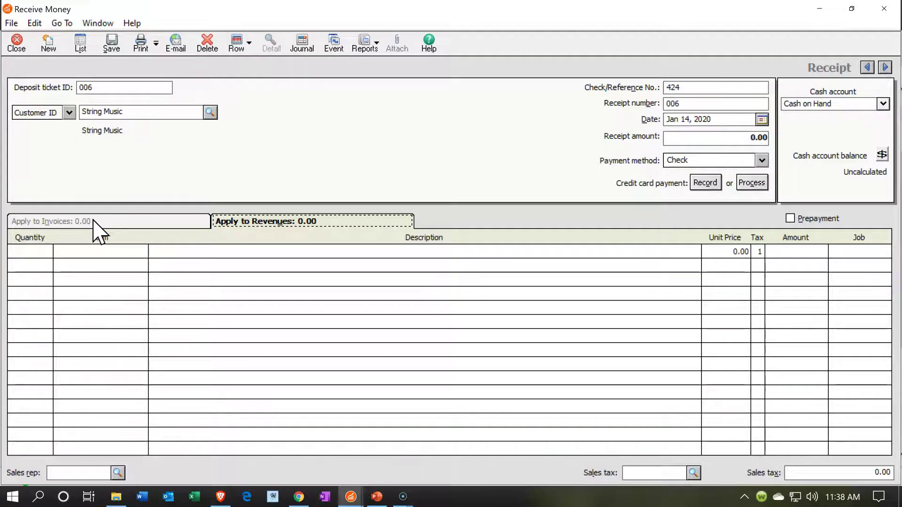
left_click(98, 230)
left_click(266, 233)
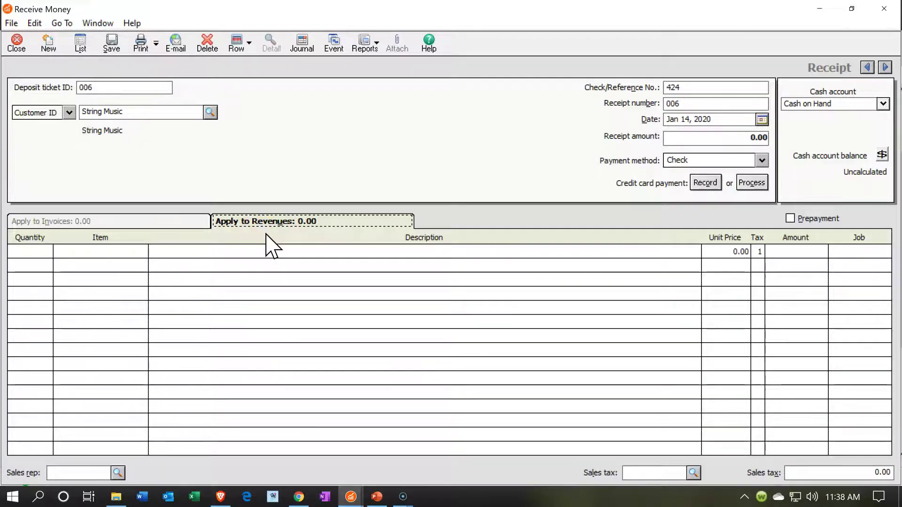
left_click(37, 252)
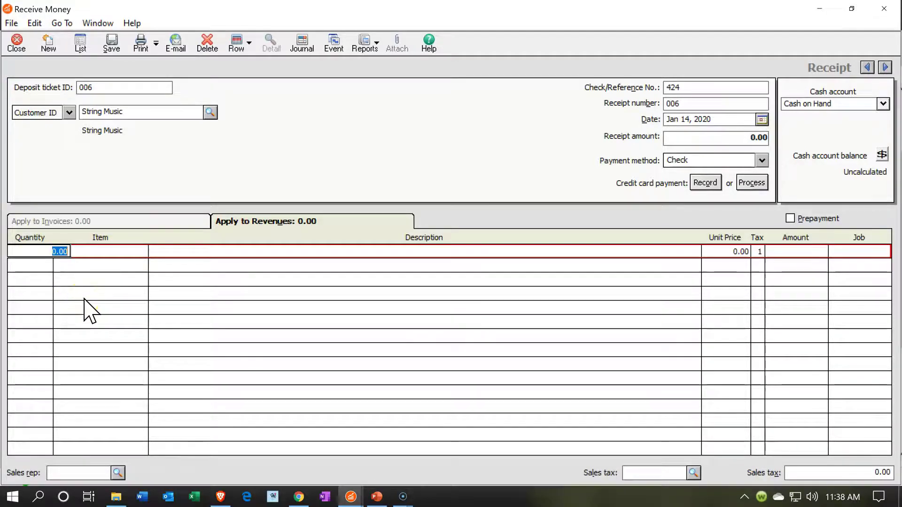
type("1")
key("Tab")
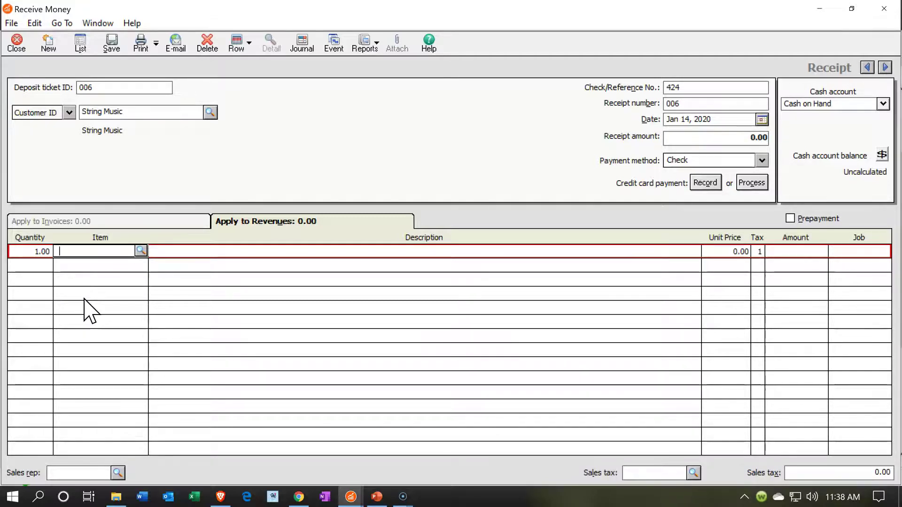
type("ESH")
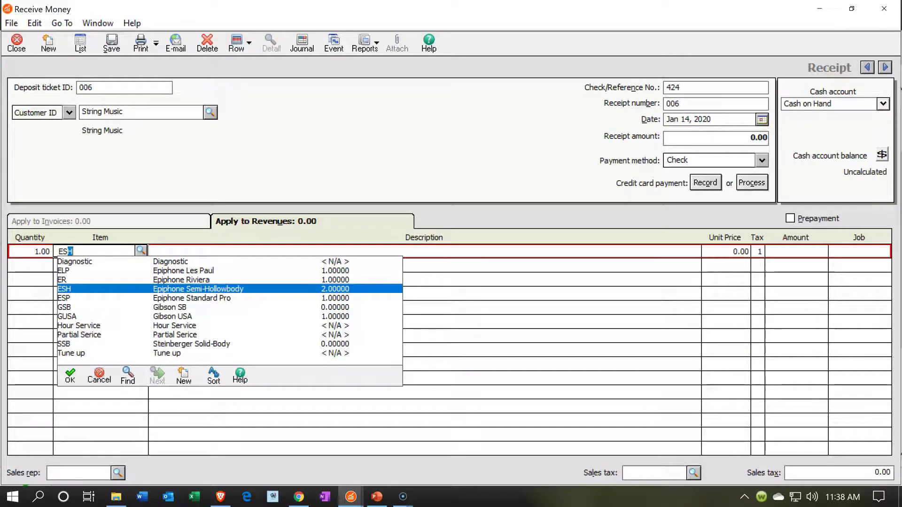
key("Tab")
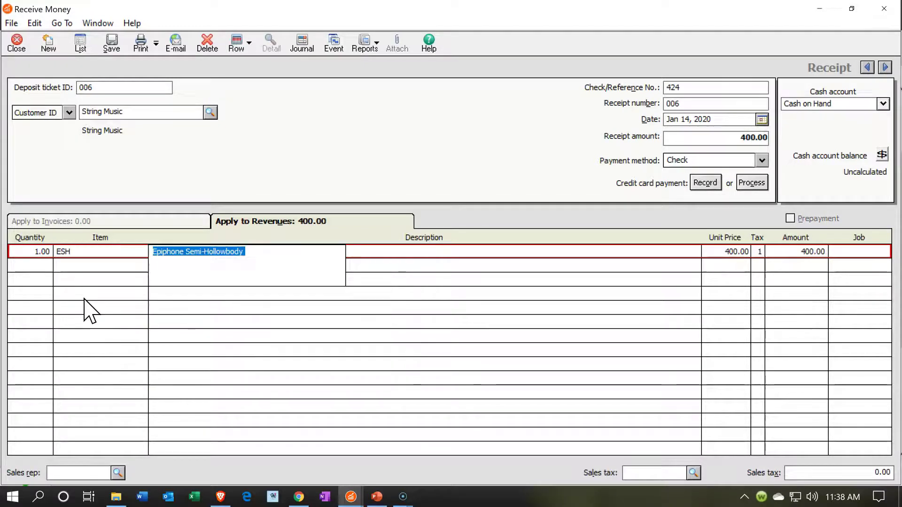
key("Tab")
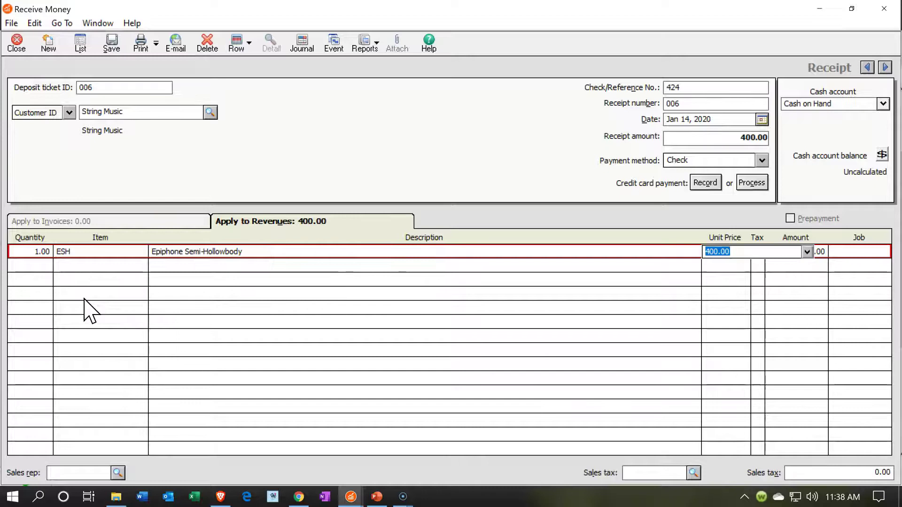
key("Tab")
key("Tab")
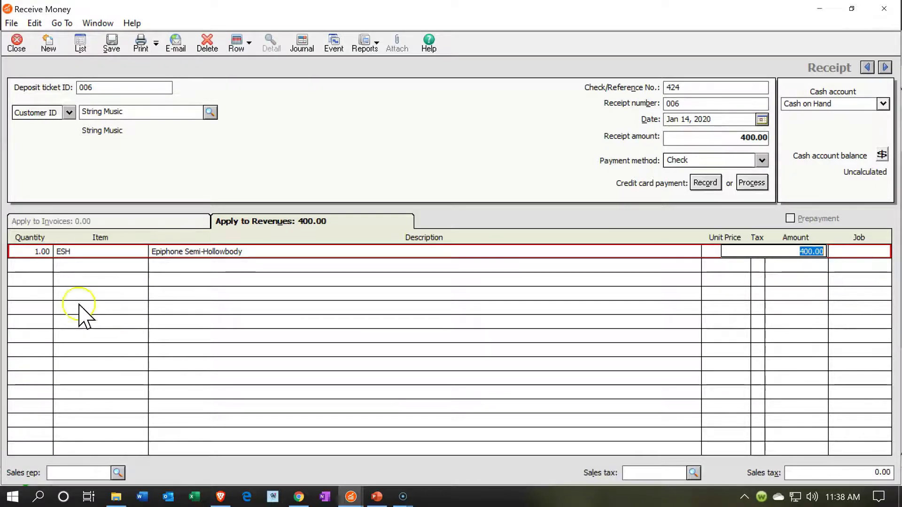
key("Tab")
Apply the CA Tax sales tax code to the receipt
left_click(695, 473)
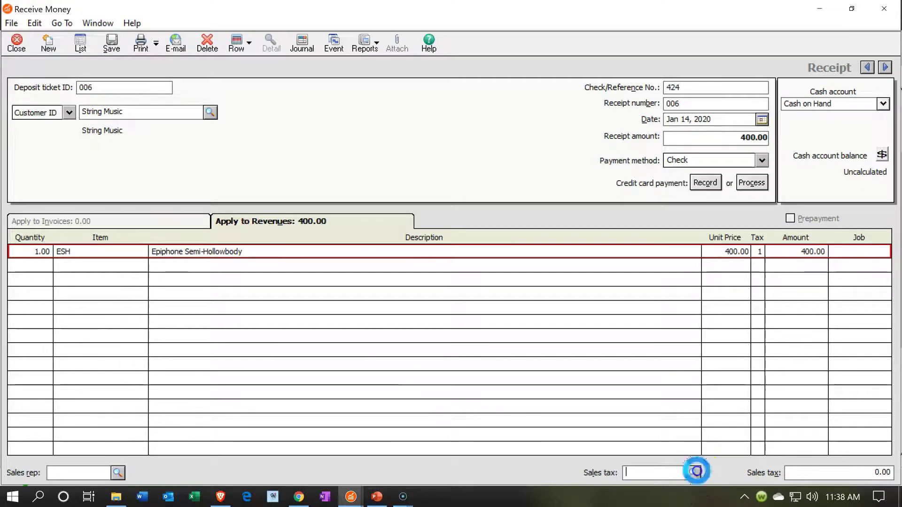
left_click(669, 340)
left_click(669, 340)
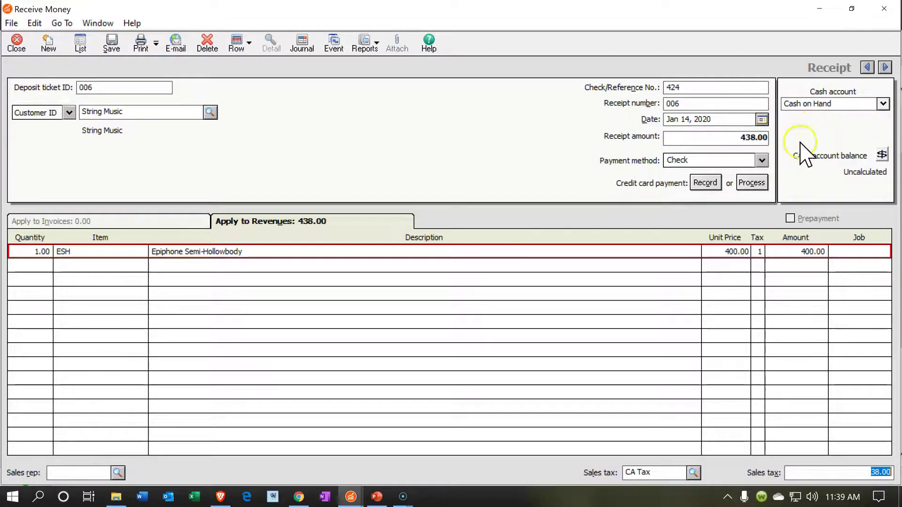
Set the receipt's payment method to Cash
left_click(760, 160)
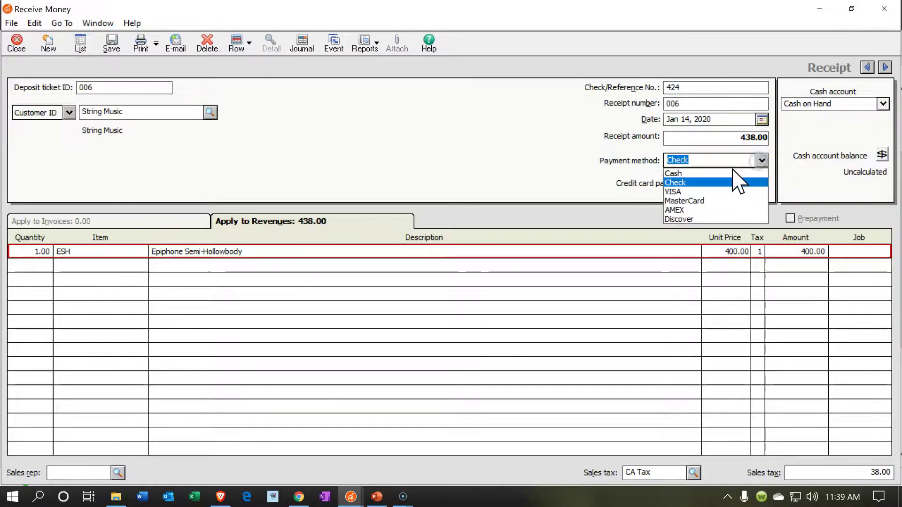
left_click(695, 173)
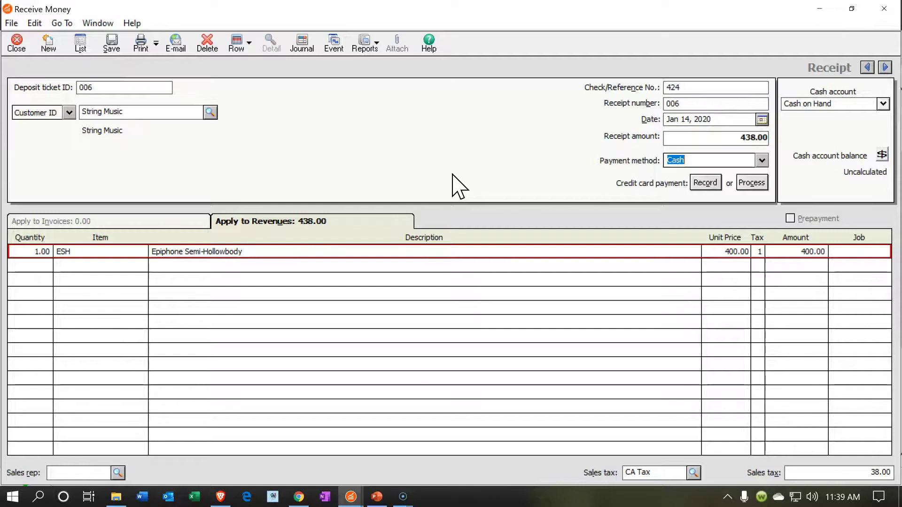
left_click(785, 145)
left_click(798, 135)
left_click(743, 447)
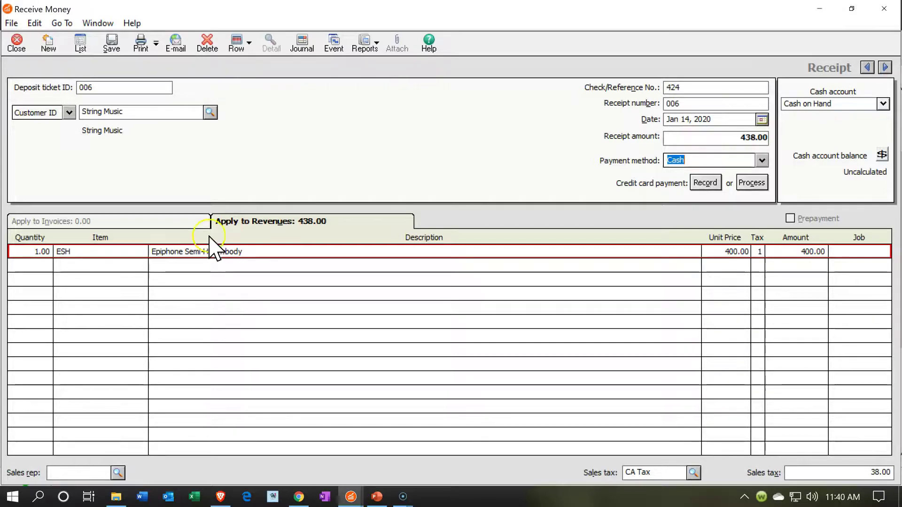
Save the String Music receipt, accepting that it falls outside the current period, and close the receipt form
left_click(108, 43)
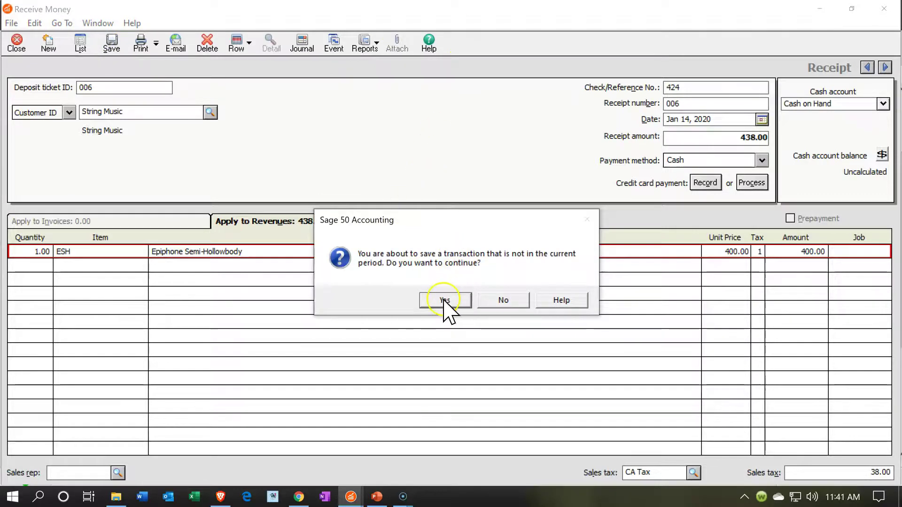
left_click(444, 300)
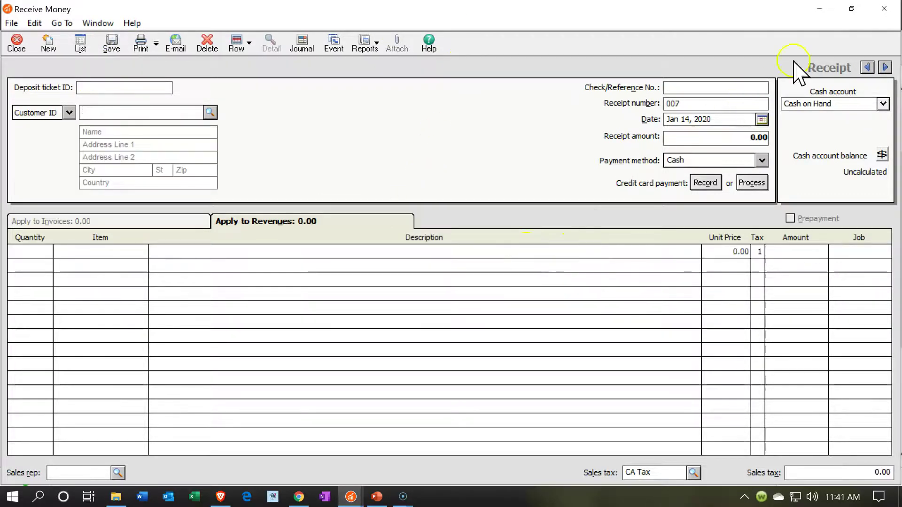
left_click(874, 10)
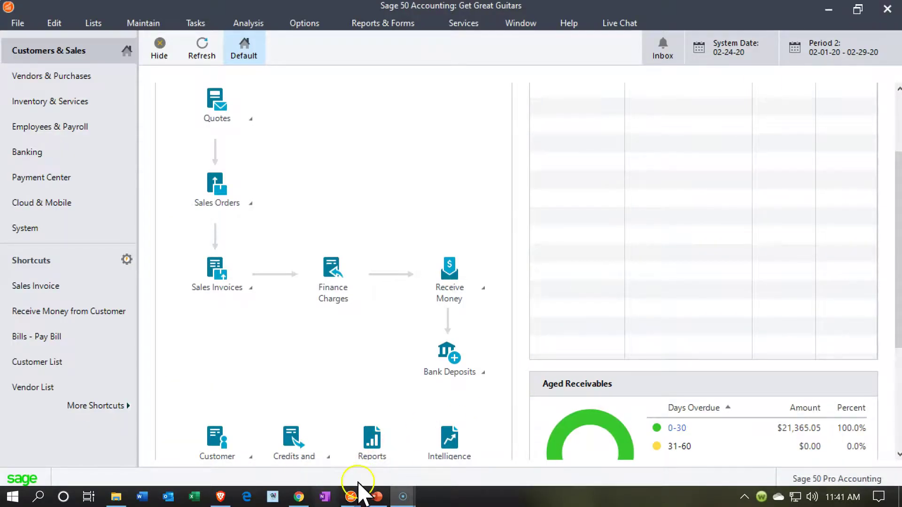
From the Balance Sheet, trace Cash on Hand through its general ledger detail to the String Music receipt, then return to the report
mouse_move(352, 493)
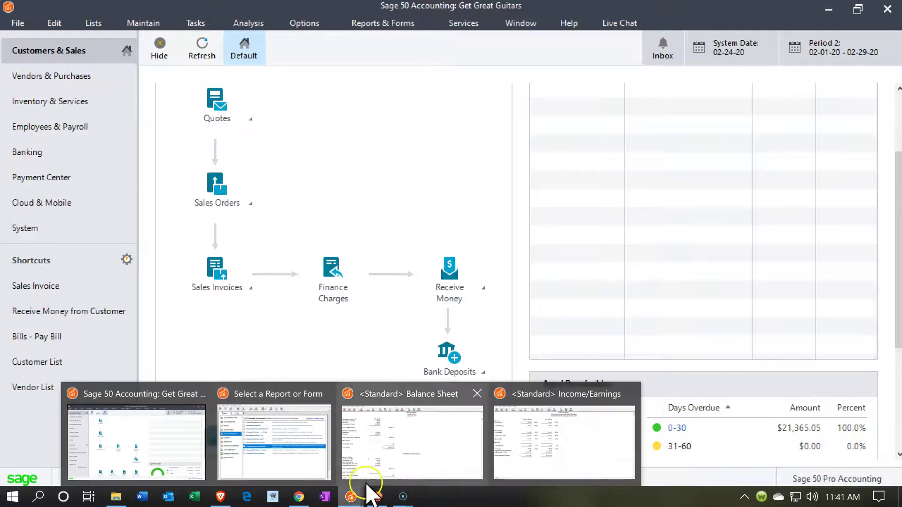
mouse_move(491, 452)
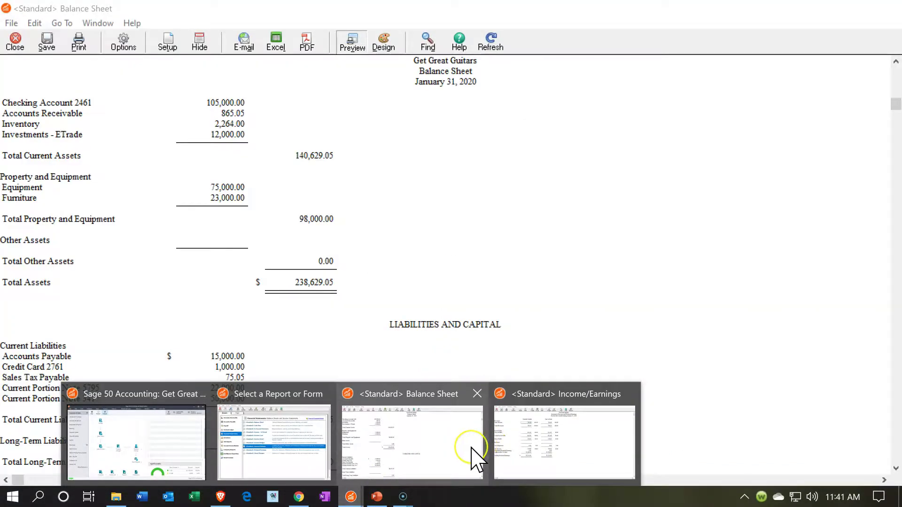
left_click(474, 448)
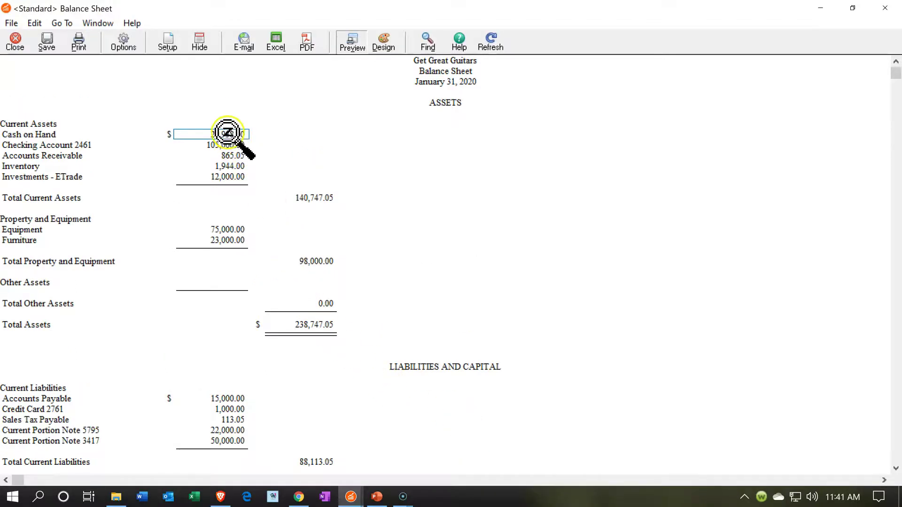
double_click(221, 136)
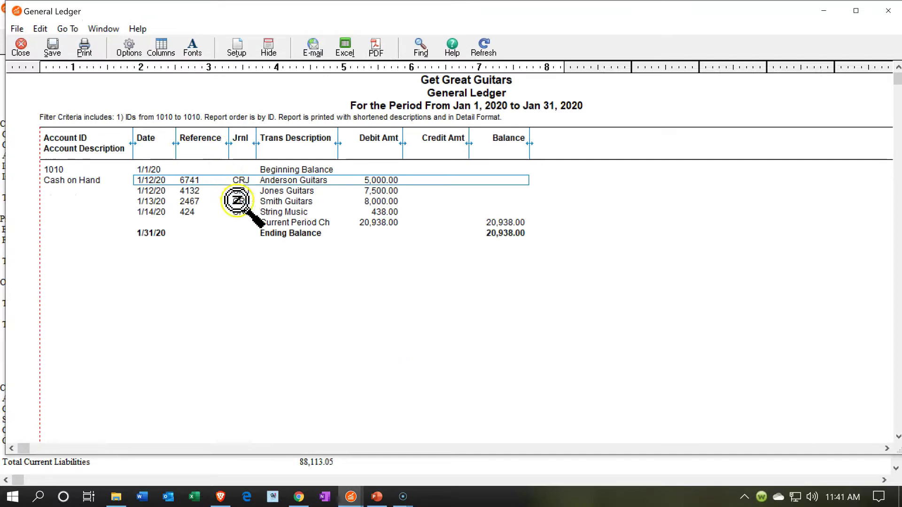
left_click(384, 212)
double_click(385, 211)
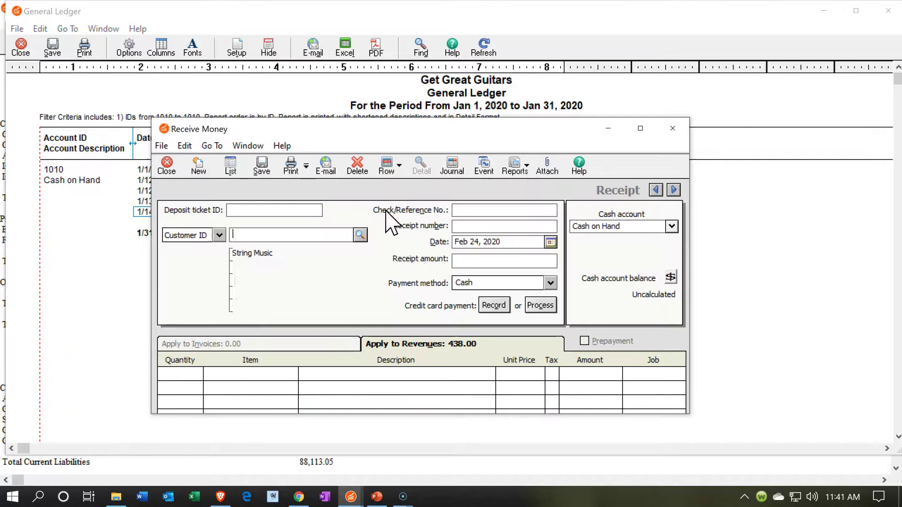
left_click(639, 128)
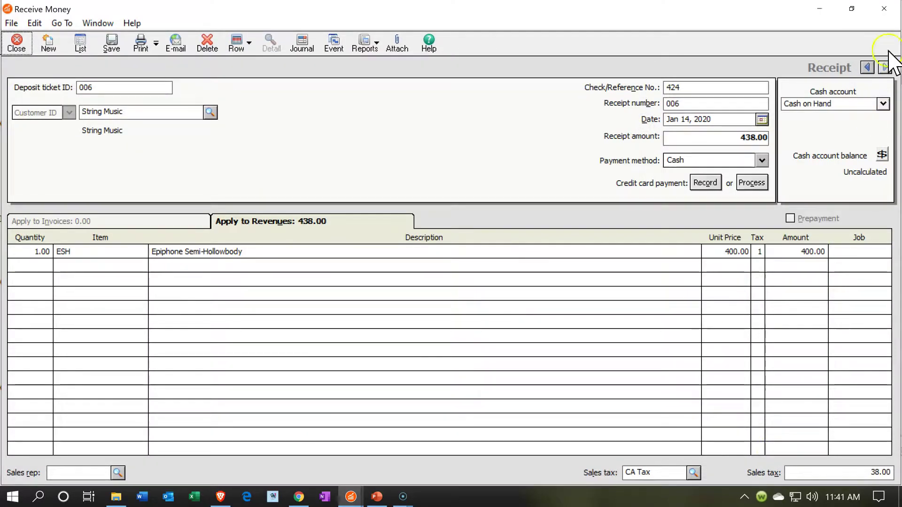
left_click(884, 8)
left_click(884, 12)
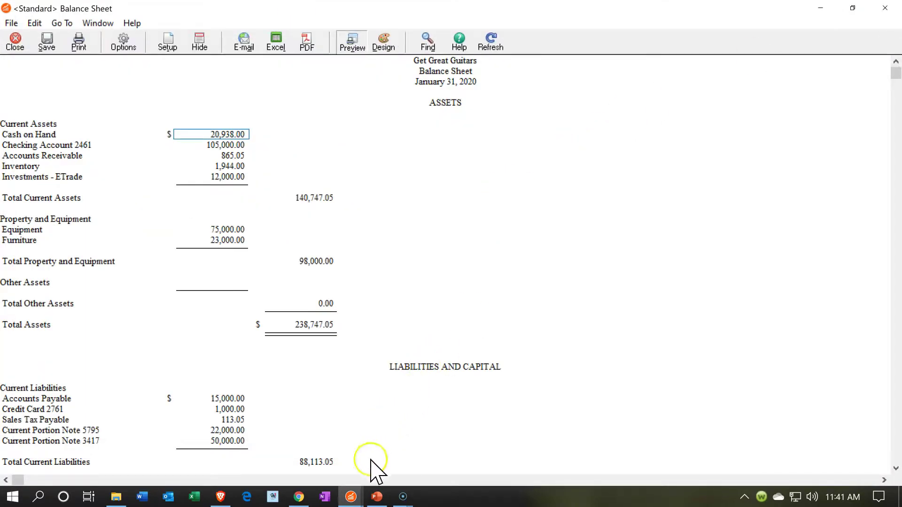
Refresh the Income/Earnings report and trace Sales Income through the general ledger to the String Music receipt, then close the receipt
left_click(351, 496)
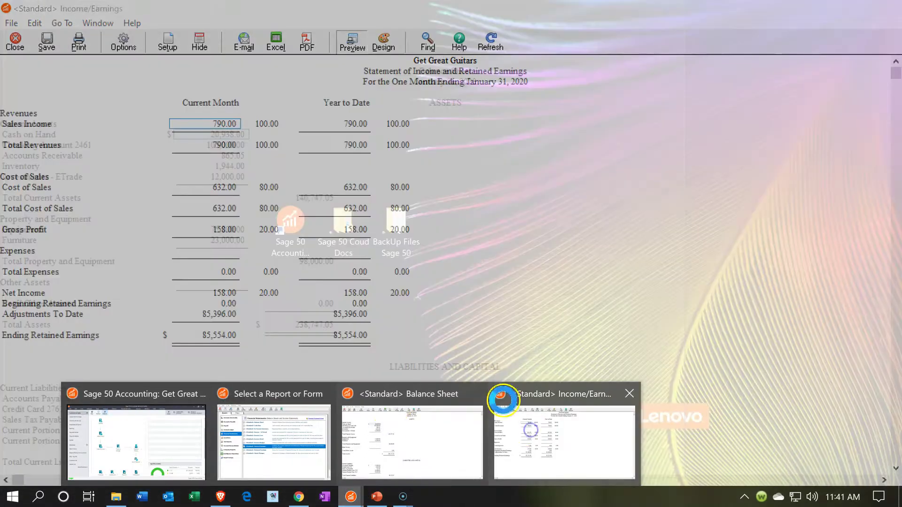
left_click(502, 395)
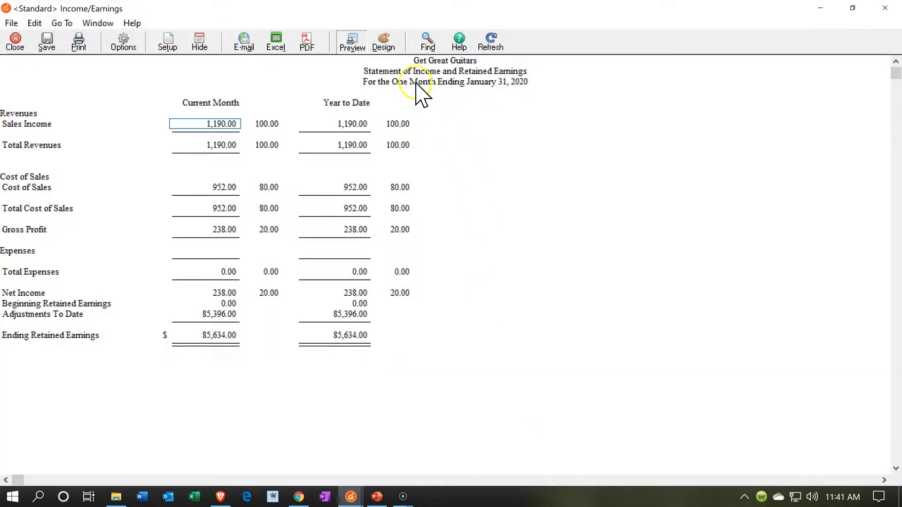
left_click(490, 42)
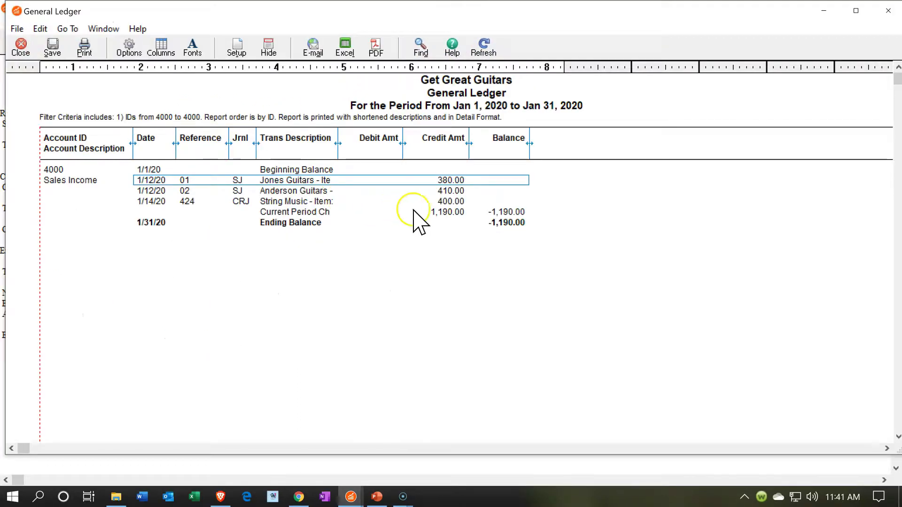
double_click(446, 201)
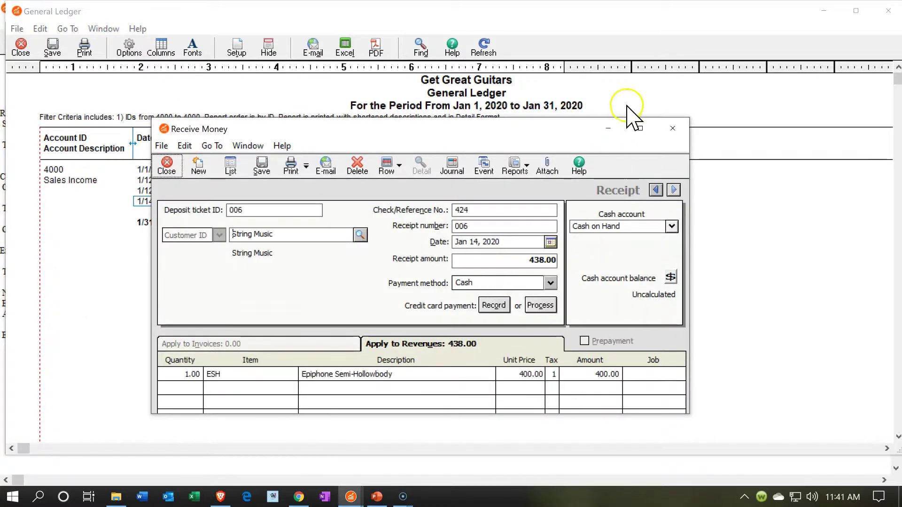
left_click(640, 128)
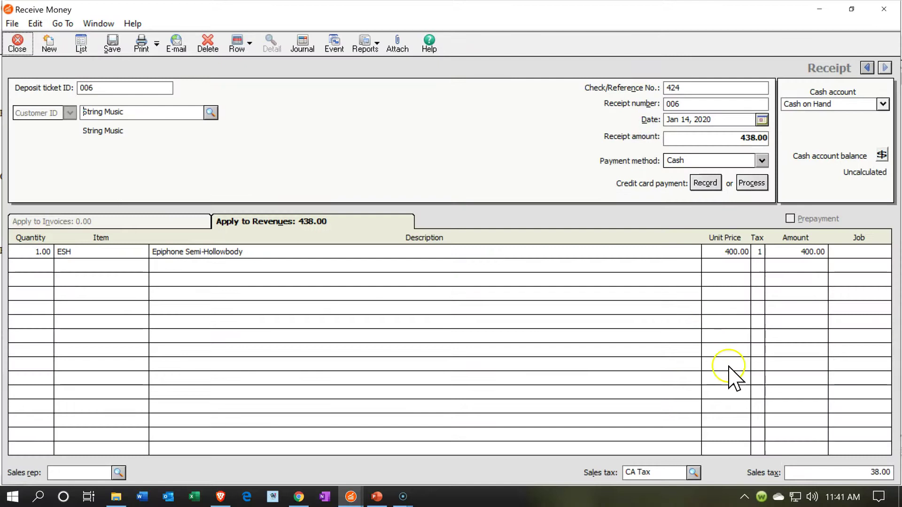
left_click(883, 9)
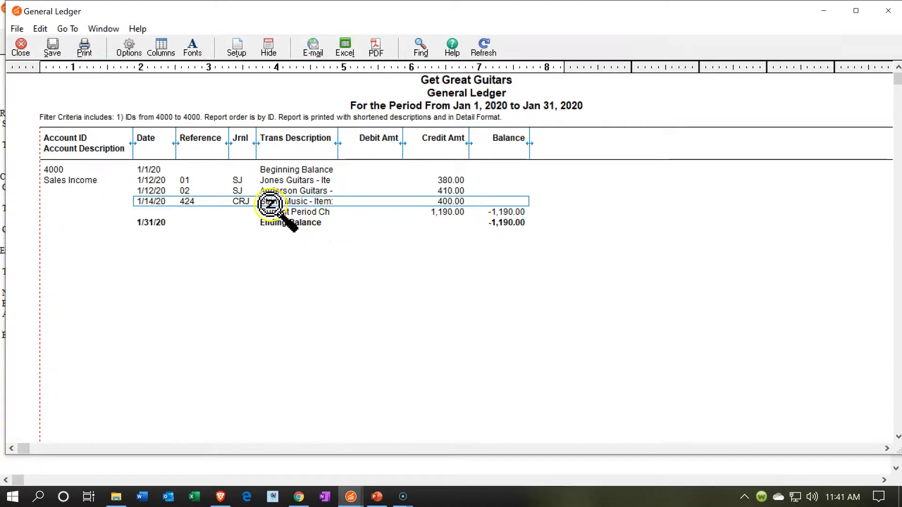
Inspect the Anderson Guitars invoice 02 from the Sales Income ledger, then close the invoice and the ledger
double_click(263, 191)
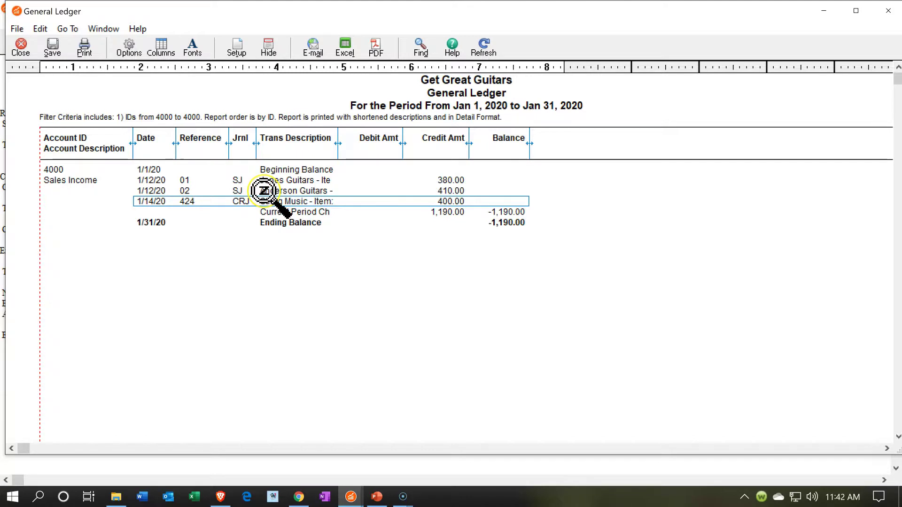
left_click(263, 191)
double_click(263, 191)
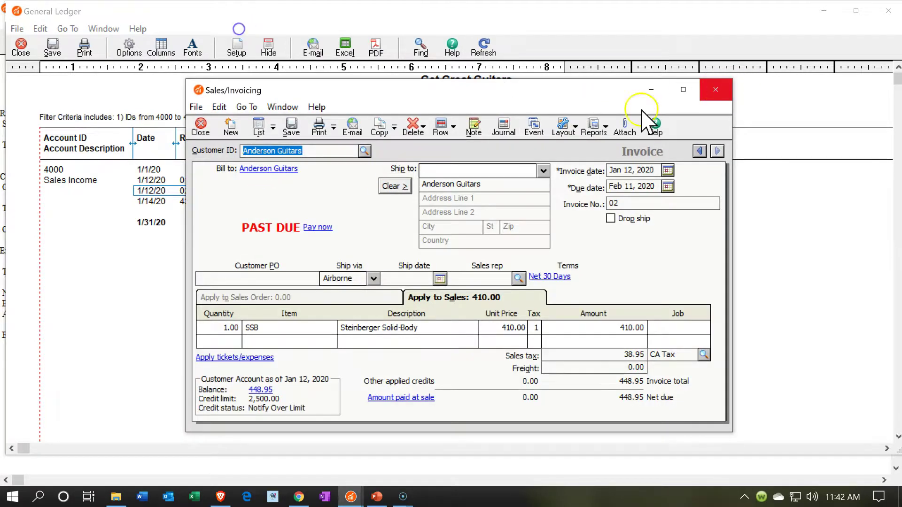
key("Escape")
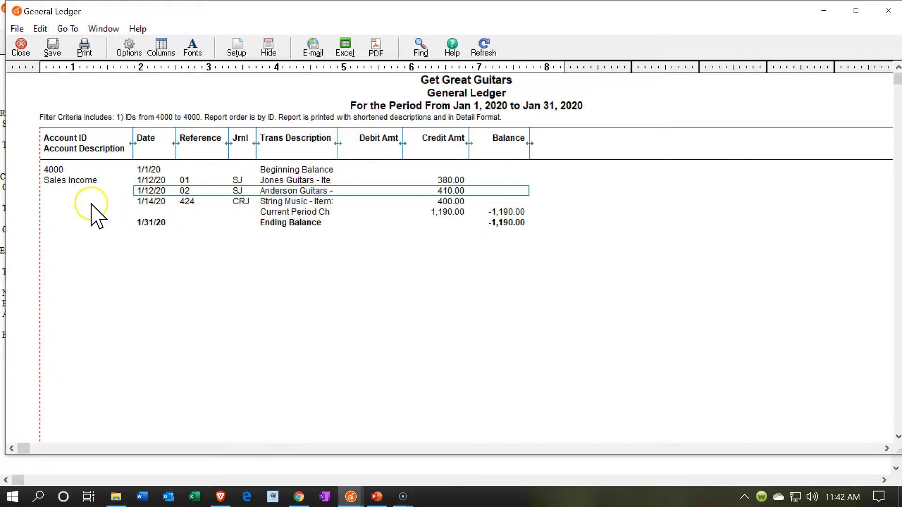
left_click(887, 10)
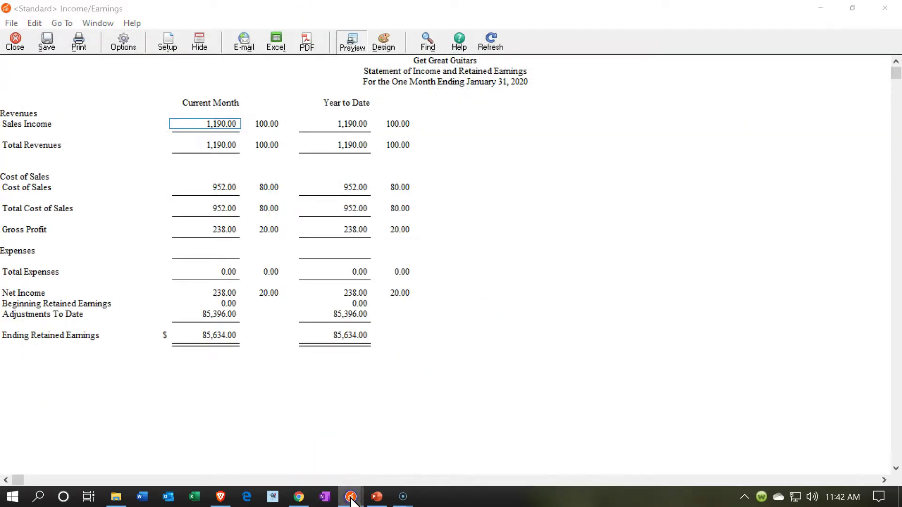
Return to the Balance Sheet and examine the Sales Tax Payable line under current liabilities
mouse_move(351, 500)
left_click(439, 444)
left_click(390, 395)
scroll(391, 399, "down", 1)
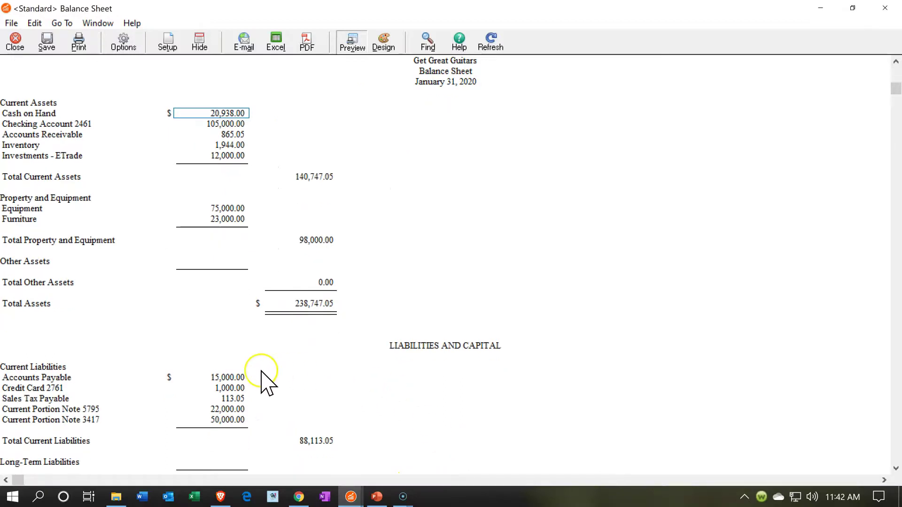
left_click(310, 396)
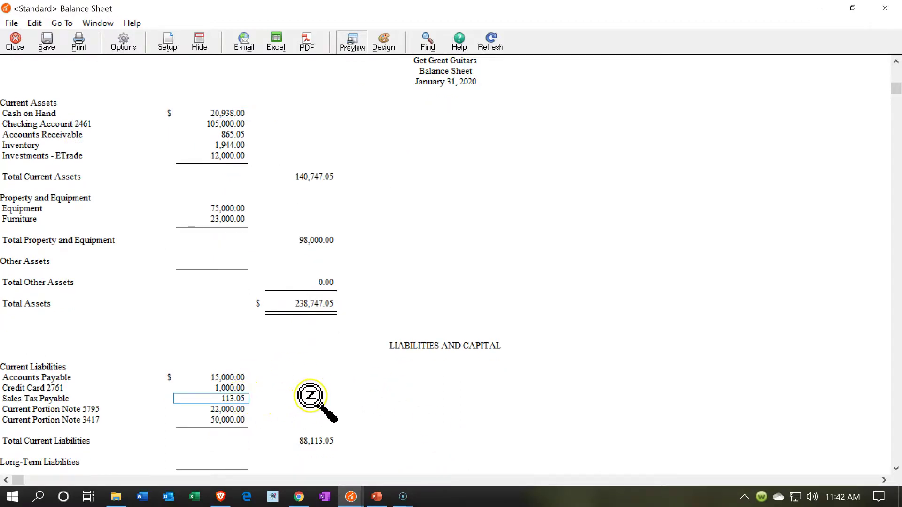
left_click(314, 390)
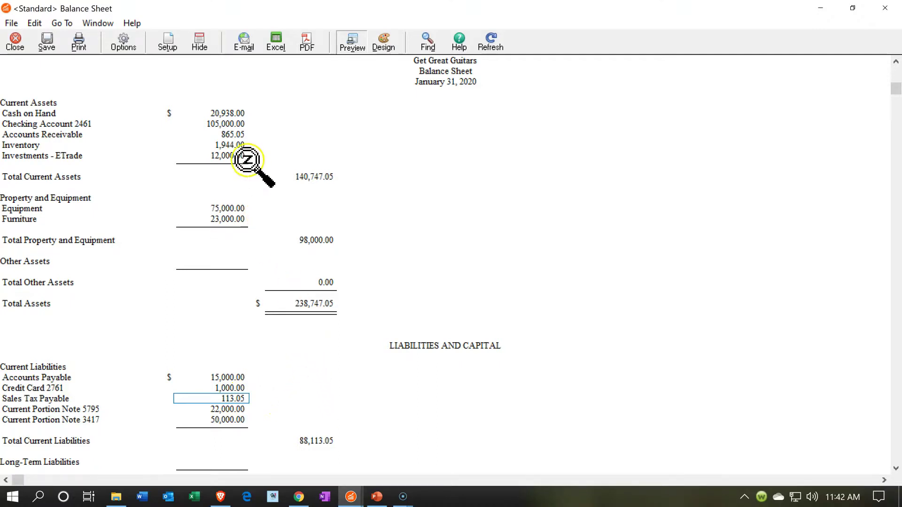
Trace the Balance Sheet's Inventory line through its general ledger detail to the String Music receipt, then close the receipt and ledger
left_click(233, 146)
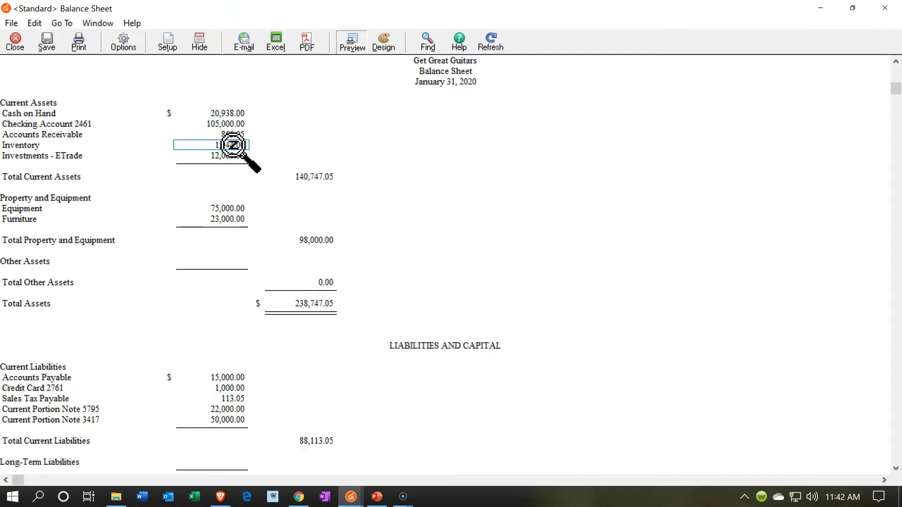
double_click(233, 145)
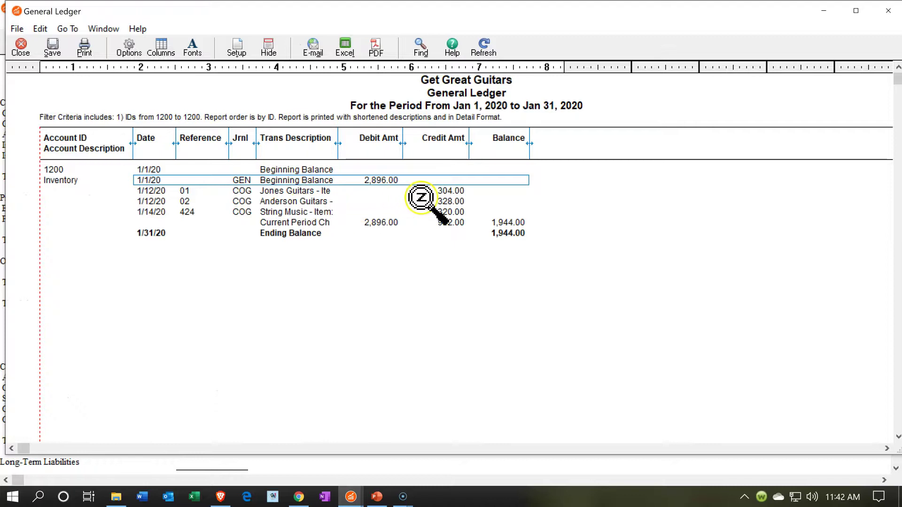
left_click(444, 211)
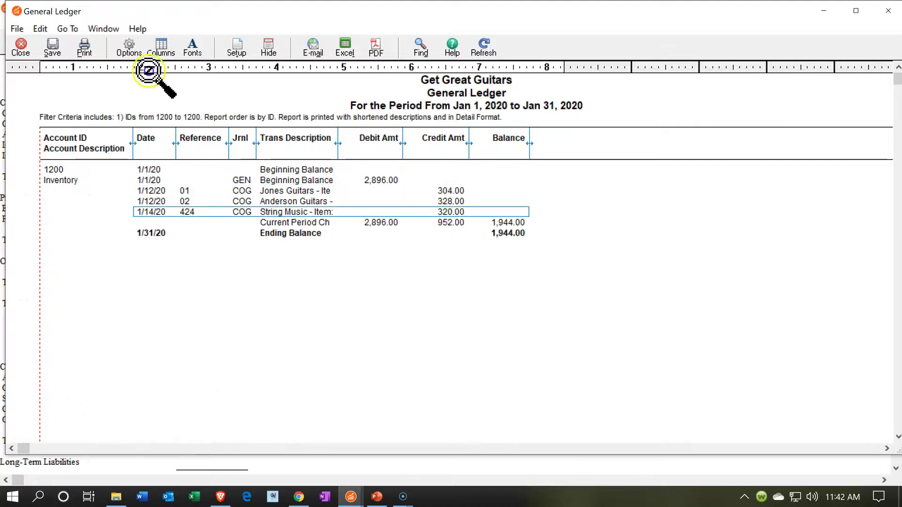
double_click(444, 211)
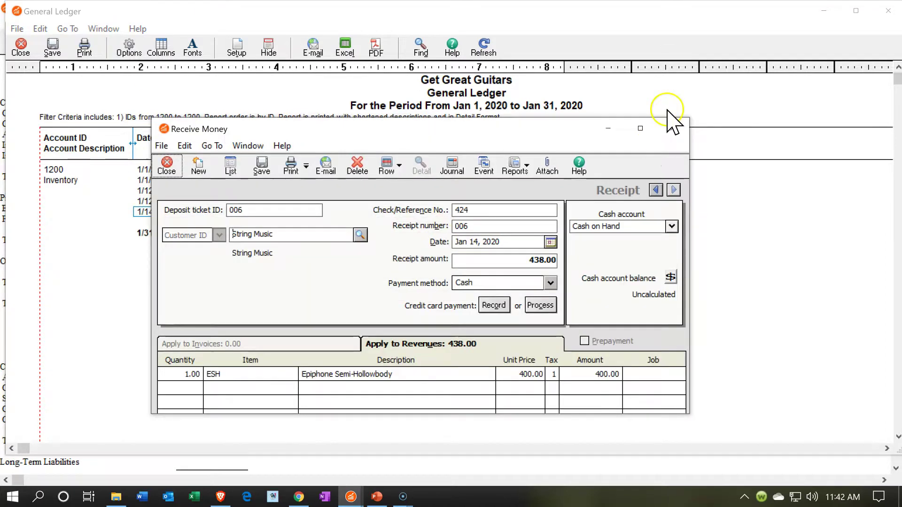
left_click(640, 128)
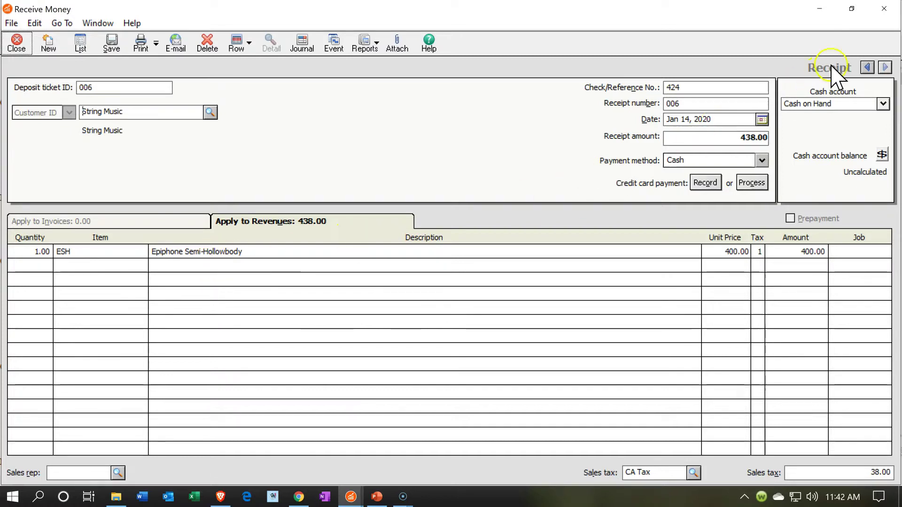
left_click(885, 9)
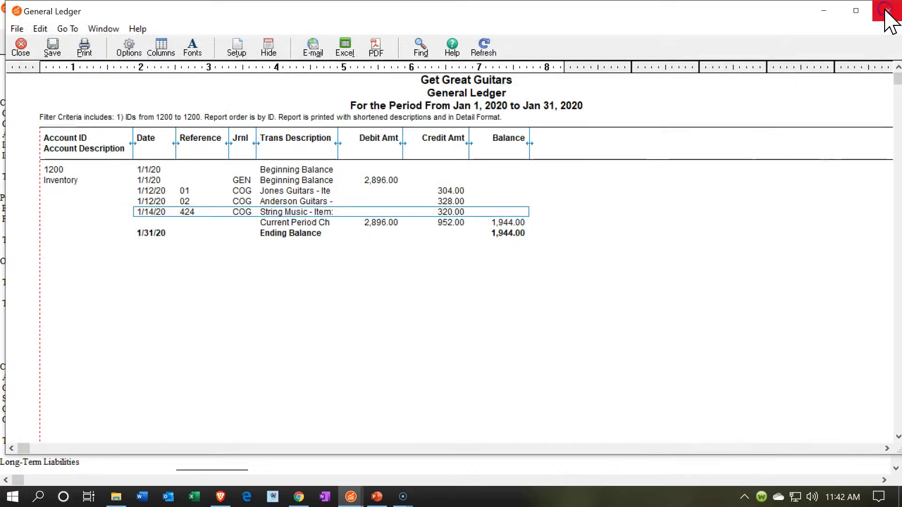
left_click(884, 9)
On the Income/Earnings report, inspect the String Music entry in the Cost of Sales ledger, then return to the Sales Income line
left_click(342, 503)
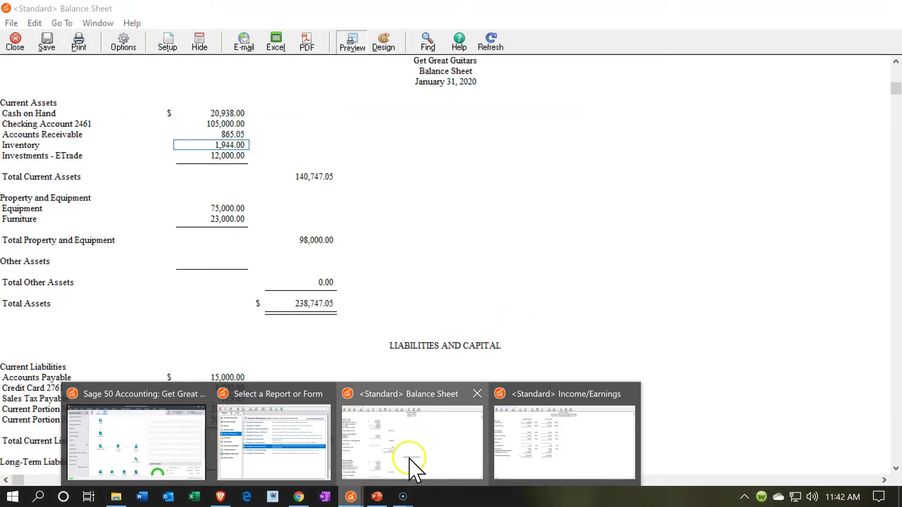
left_click(564, 430)
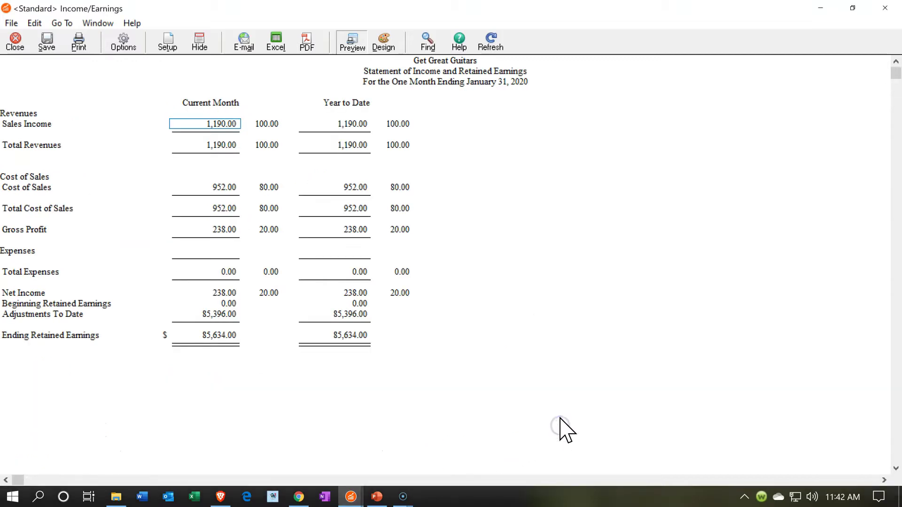
double_click(221, 184)
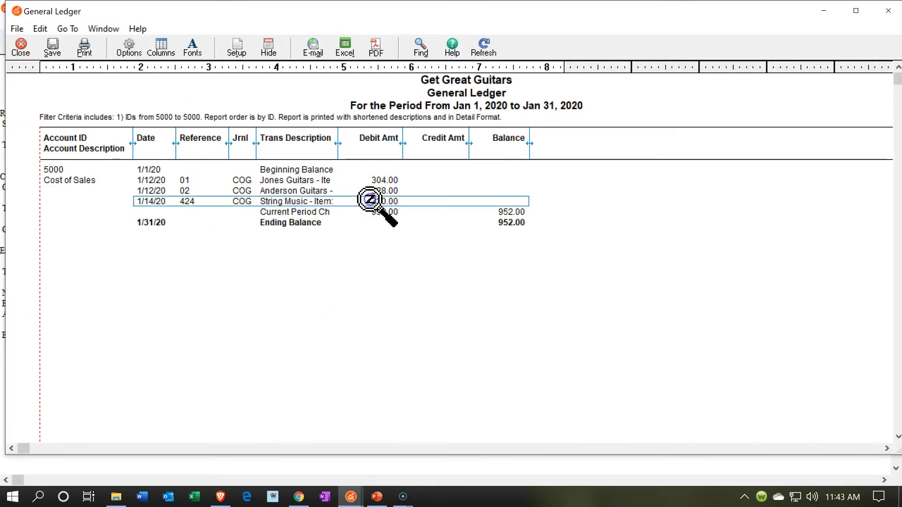
left_click(366, 200)
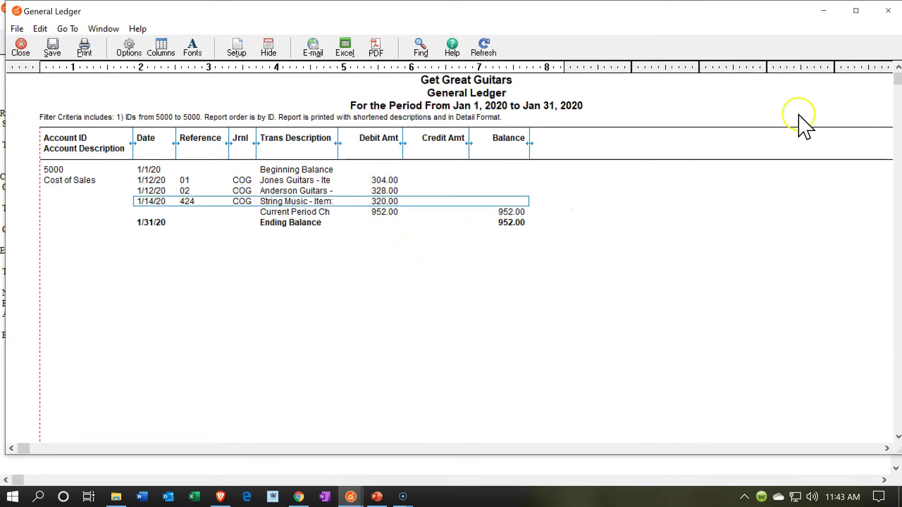
left_click(887, 15)
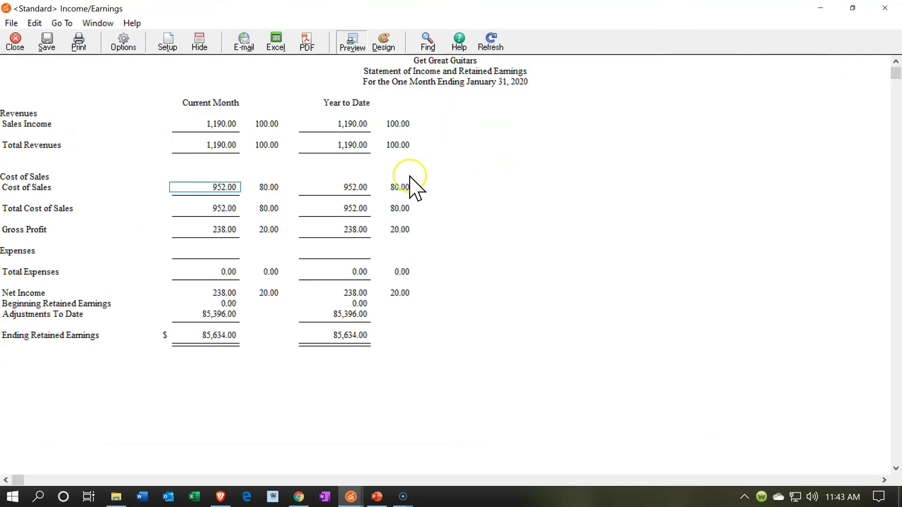
left_click(221, 121)
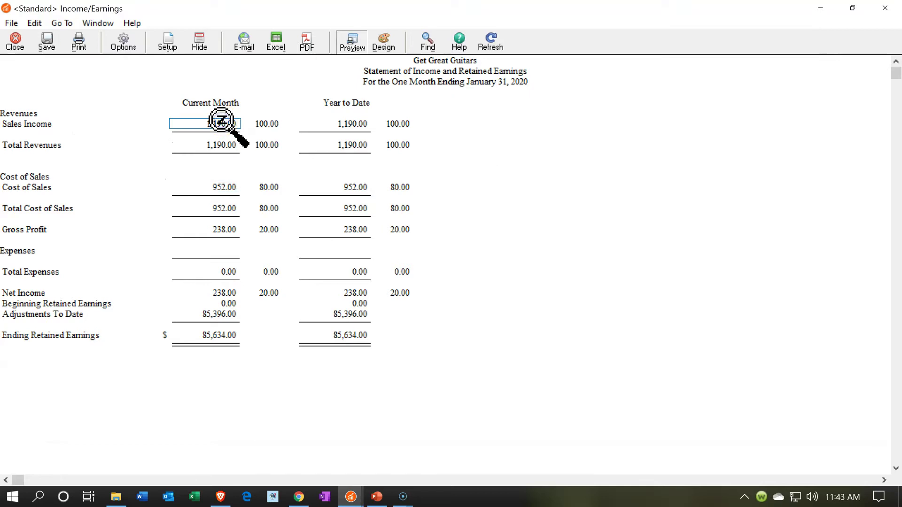